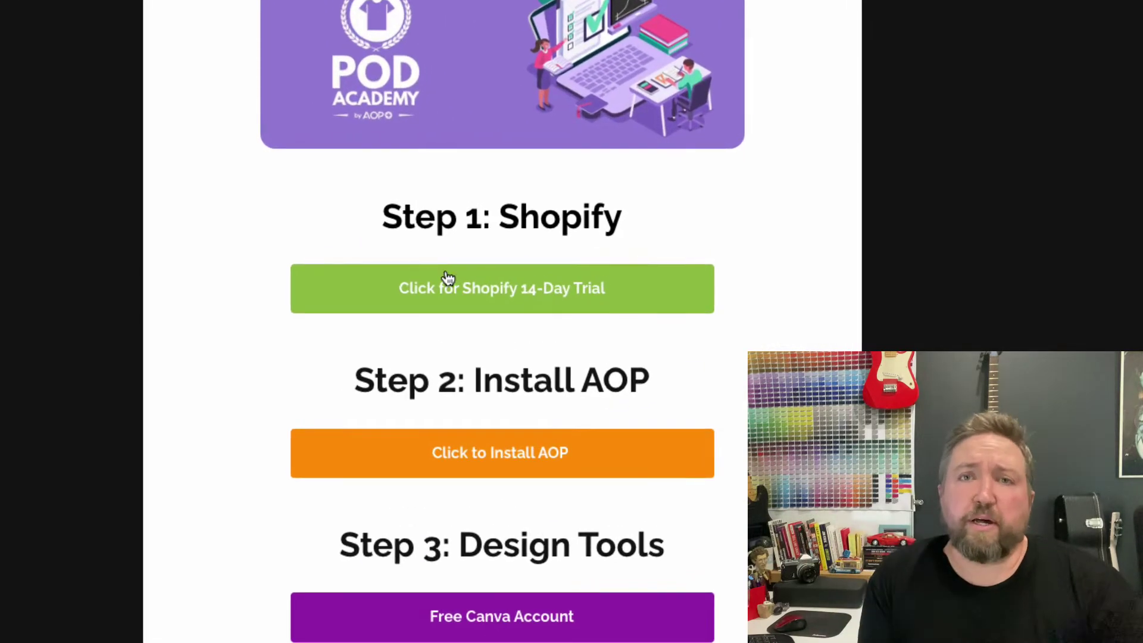
Begin the Shopify 14-day free trial sign-up and enter the account email address
click(433, 289)
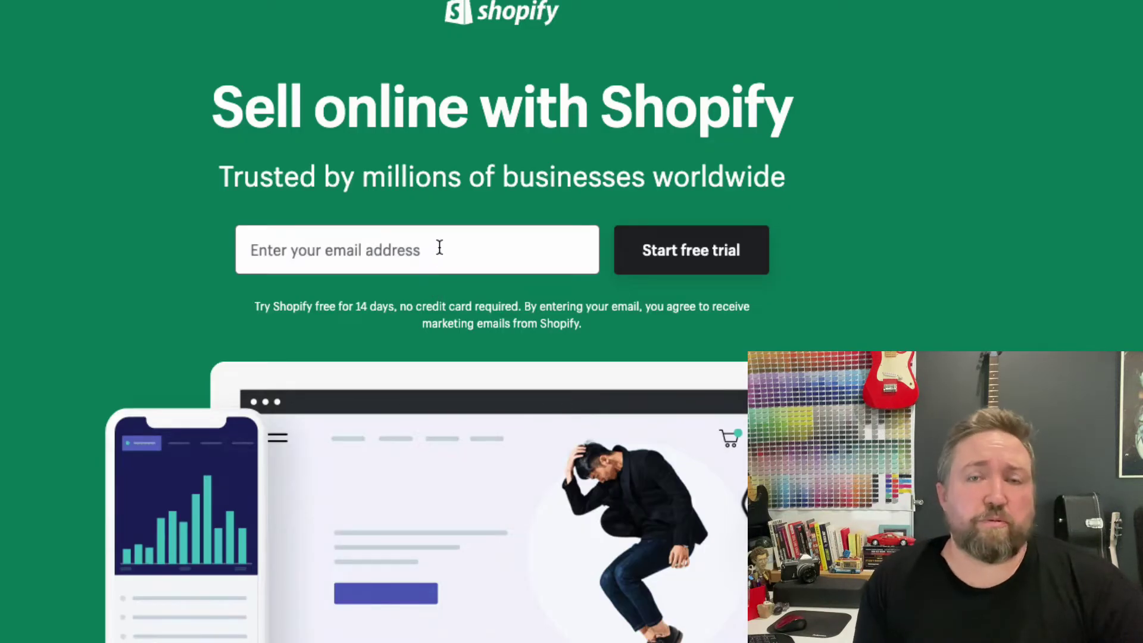
click(439, 248)
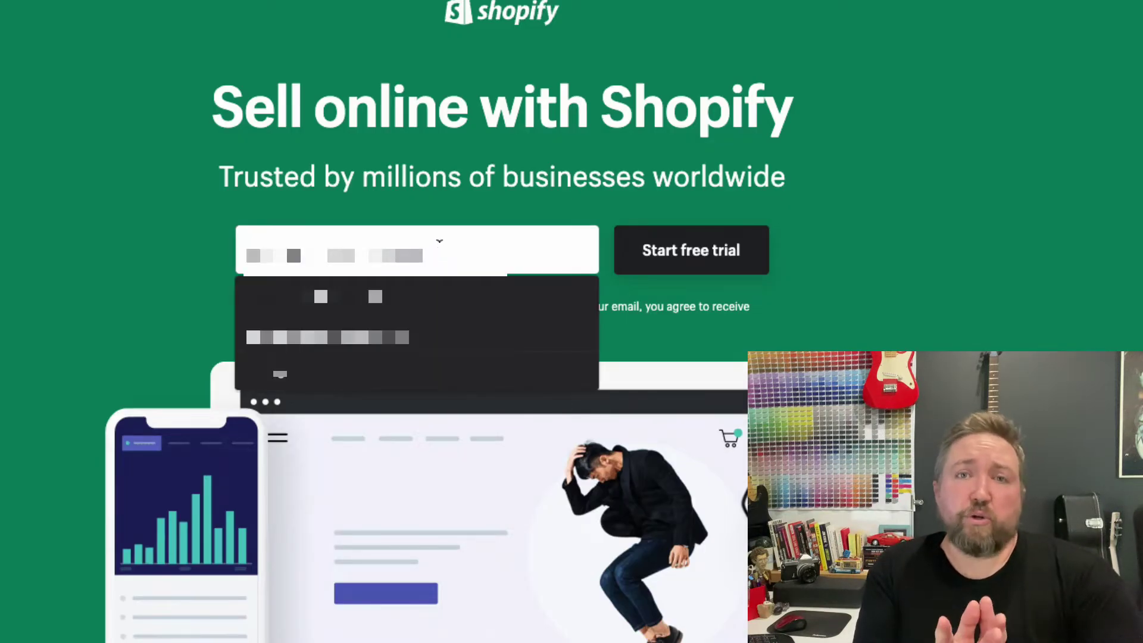
text(test)
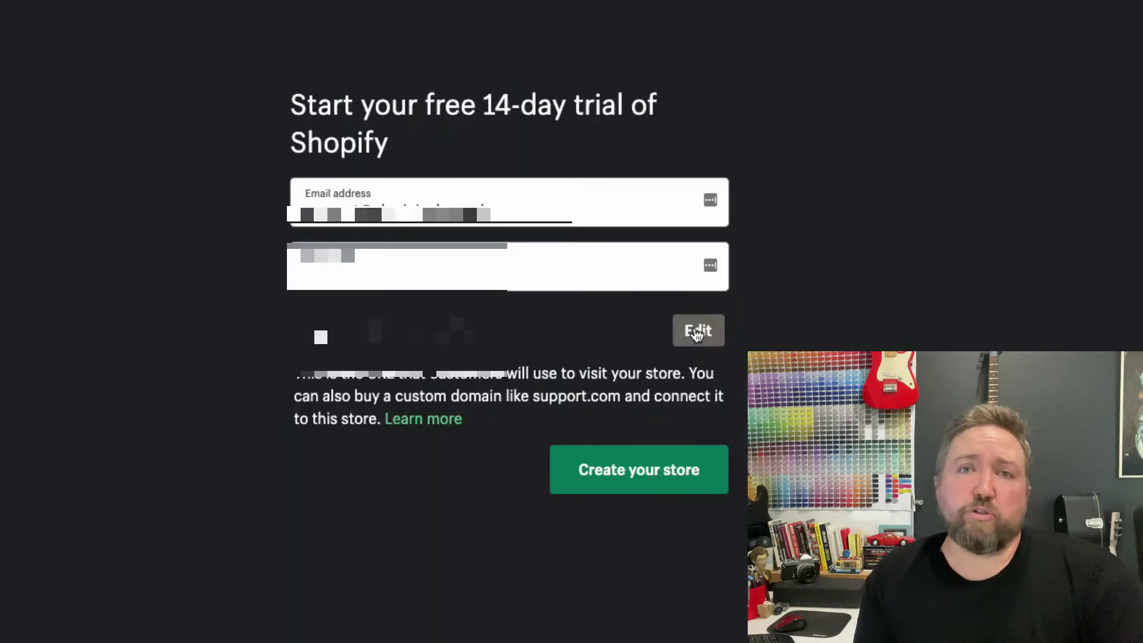
Name the store myhappycatstore, create it, and skip the setup questions
click(695, 329)
text(my)
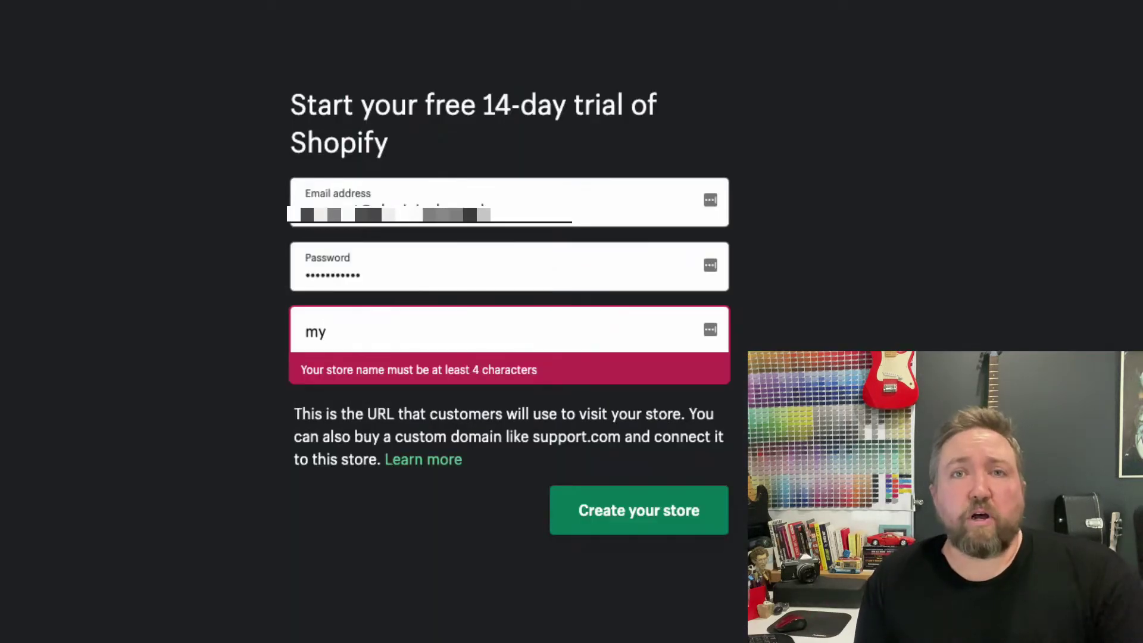
text(happycatstore)
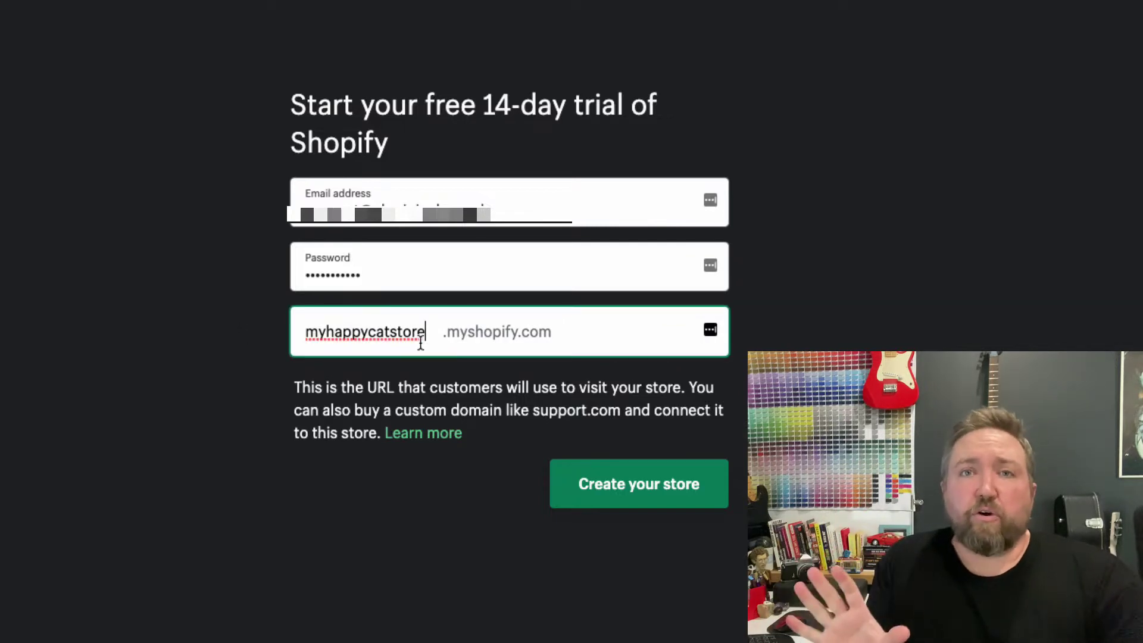
click(615, 482)
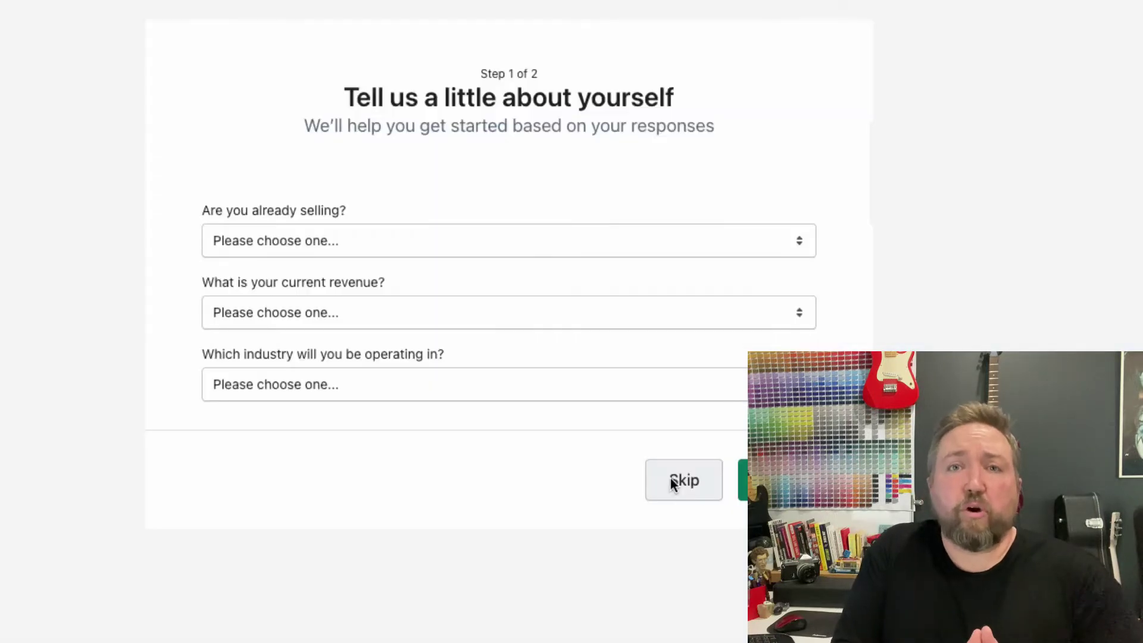
click(675, 479)
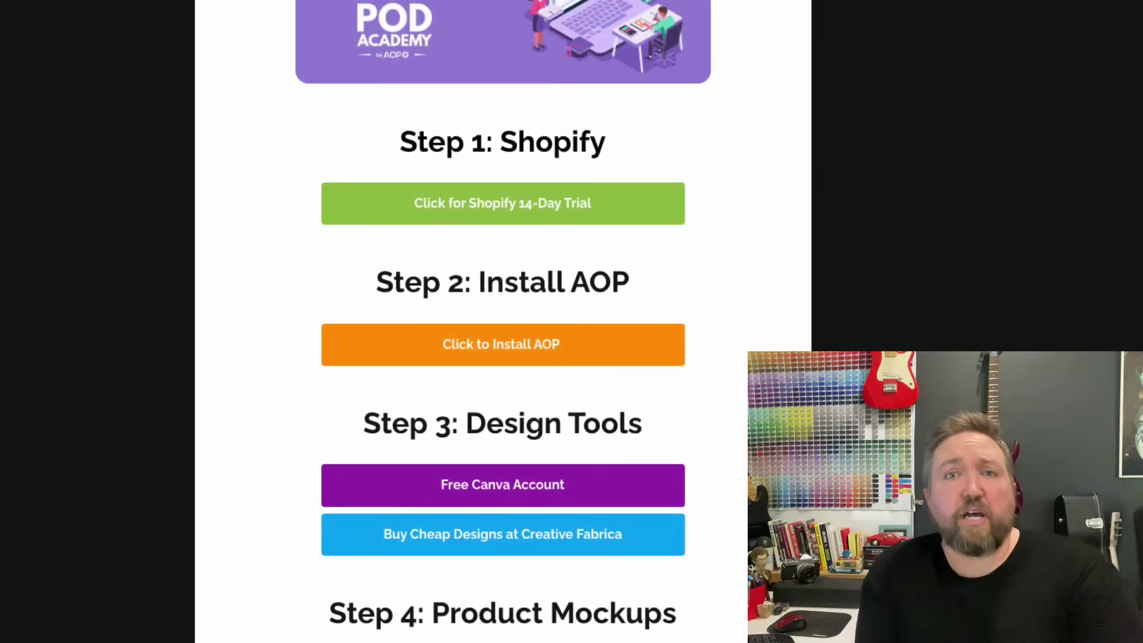
Add the AOP+ Easy Print on Demand app to the store and approve its permissions
click(501, 345)
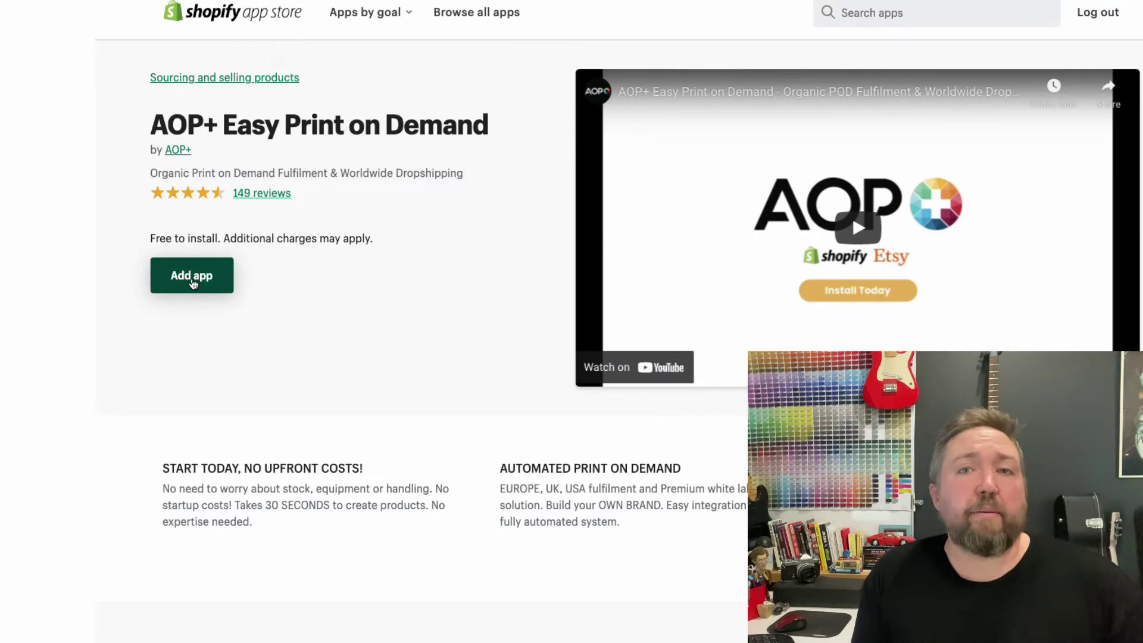
click(193, 283)
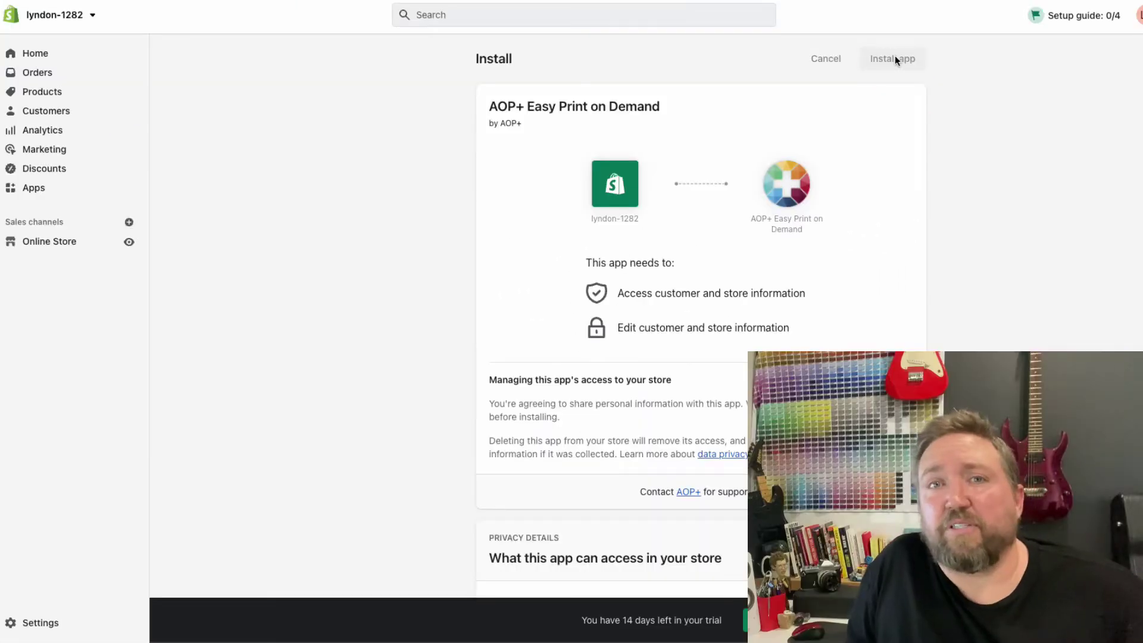
click(895, 60)
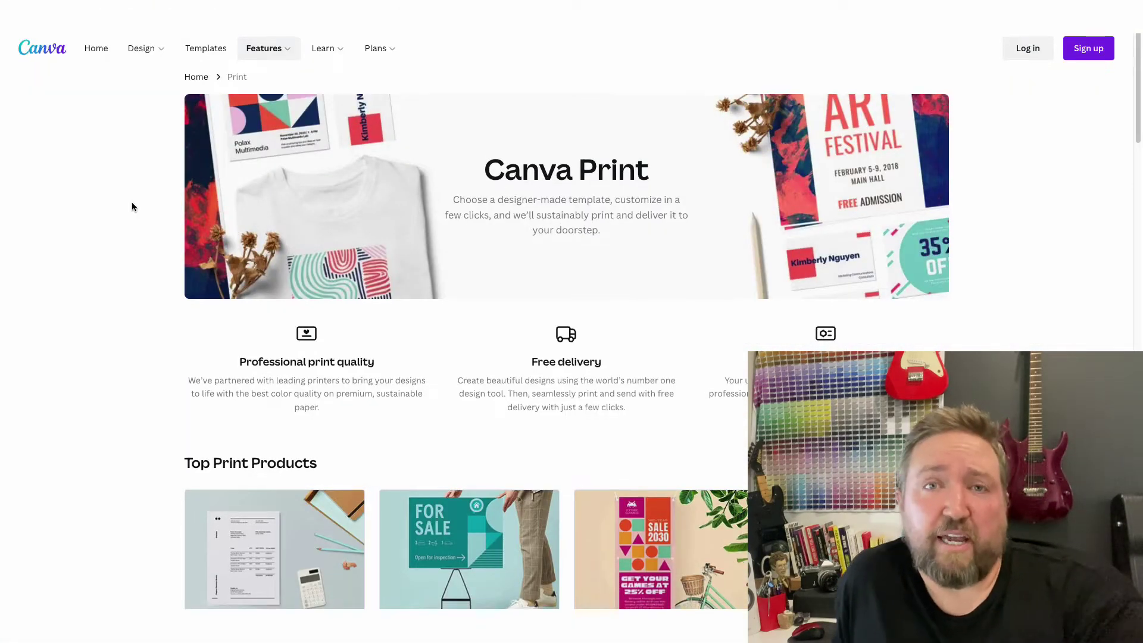
Go to the T-Shirts page from Canva's print products grid
scroll(132, 206, down, 7)
scroll(132, 207, down, 4)
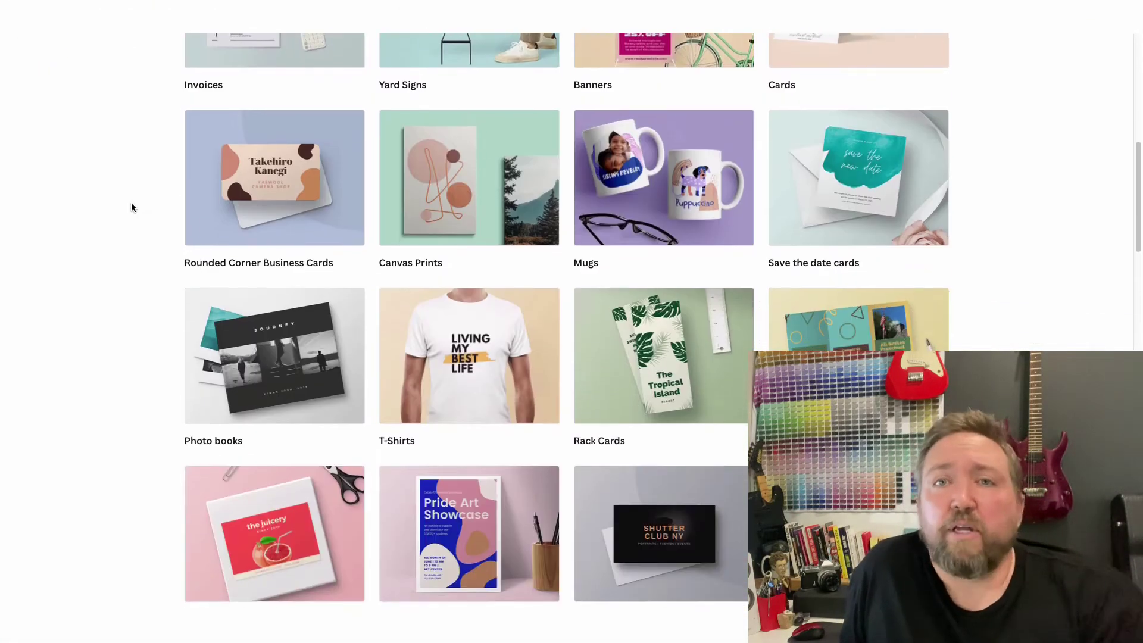
click(469, 242)
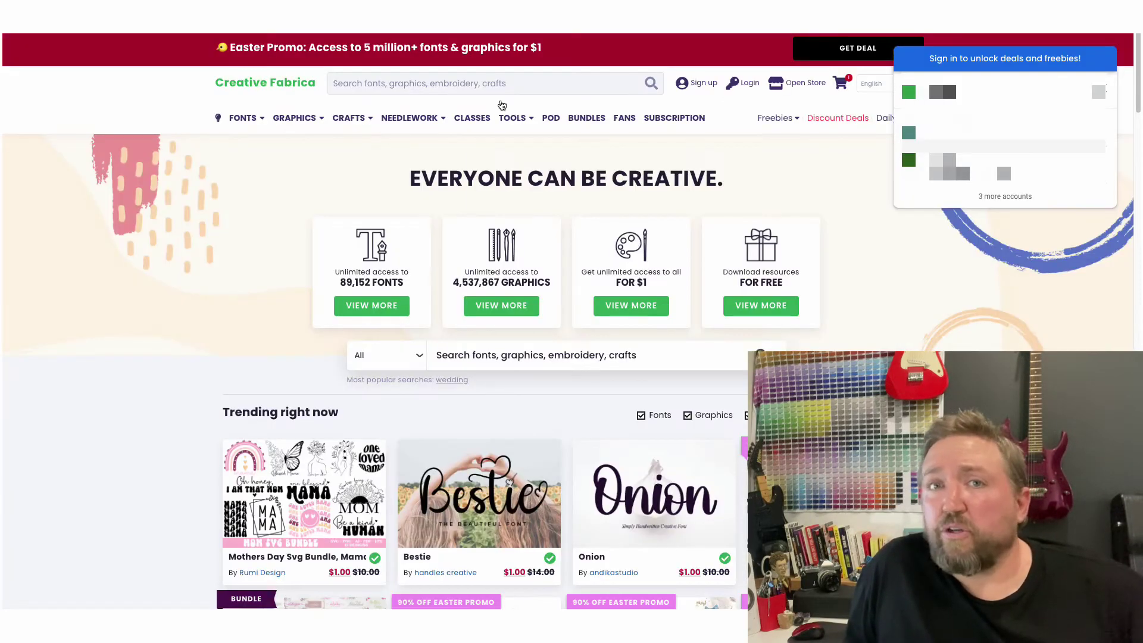
Search Creative Fabrica for cat mom design graphics and scroll the results
click(540, 82)
text(co)
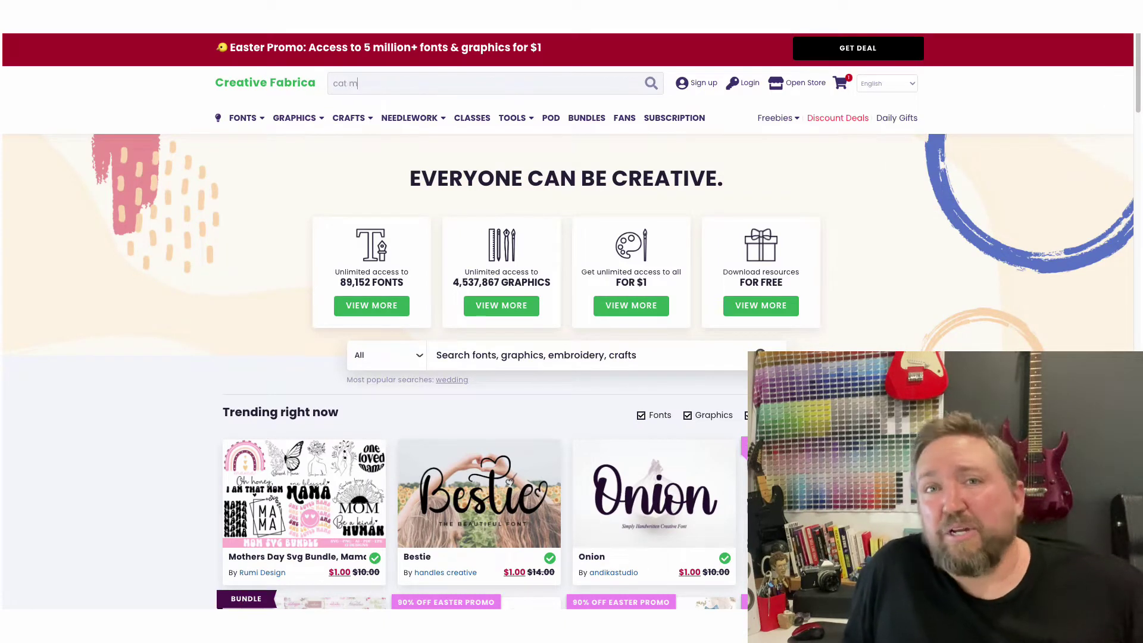
text(t mom design)
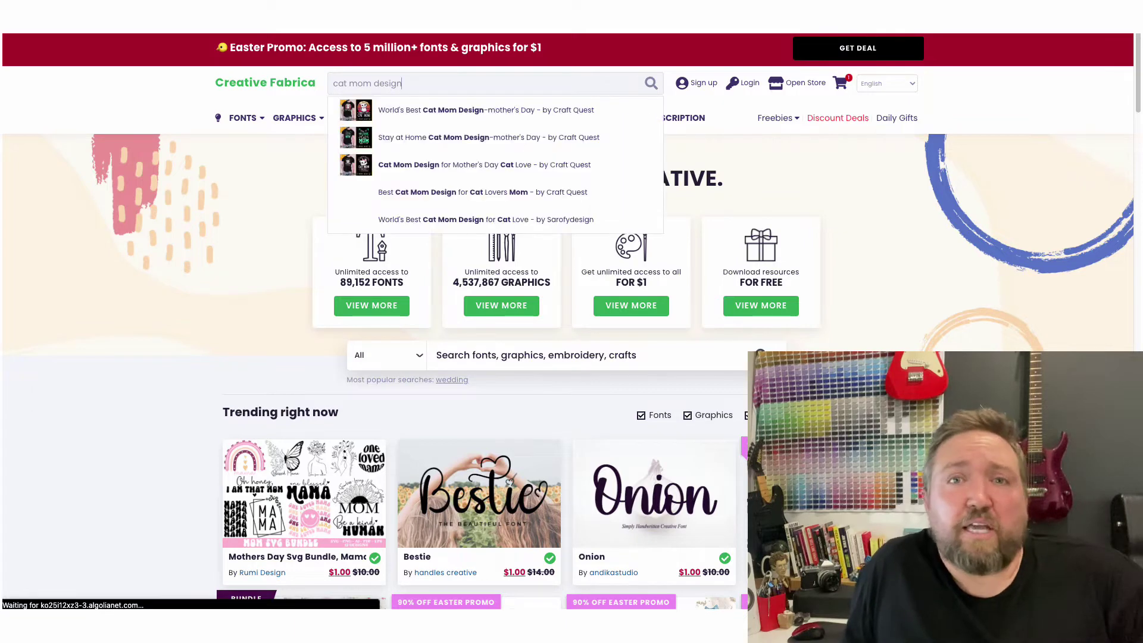
key(Return)
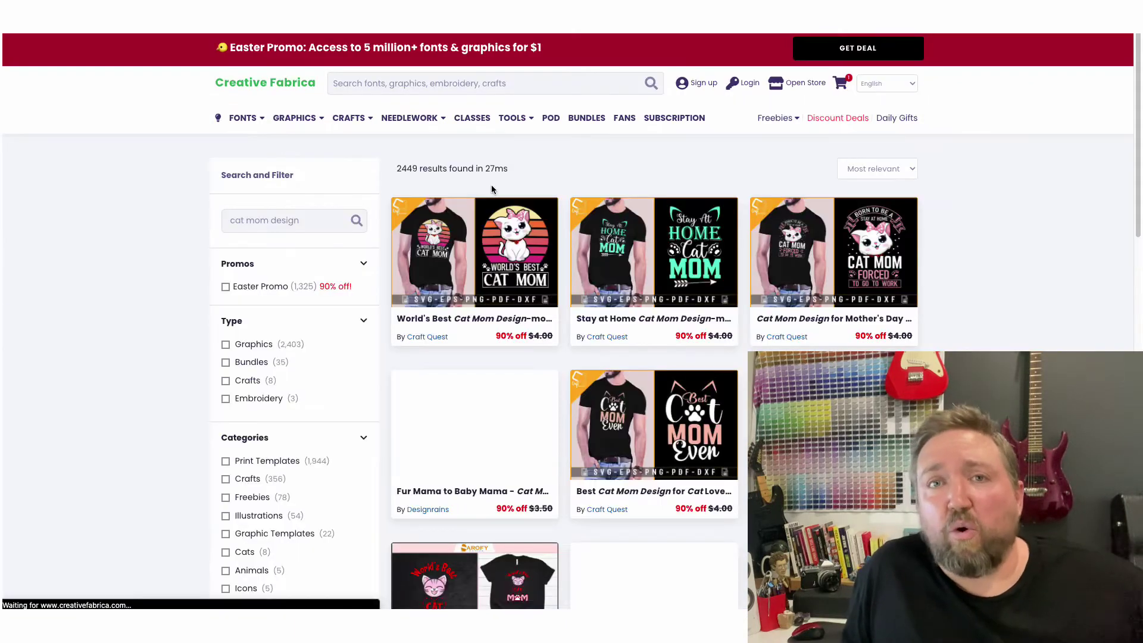
scroll(685, 161, down, 3)
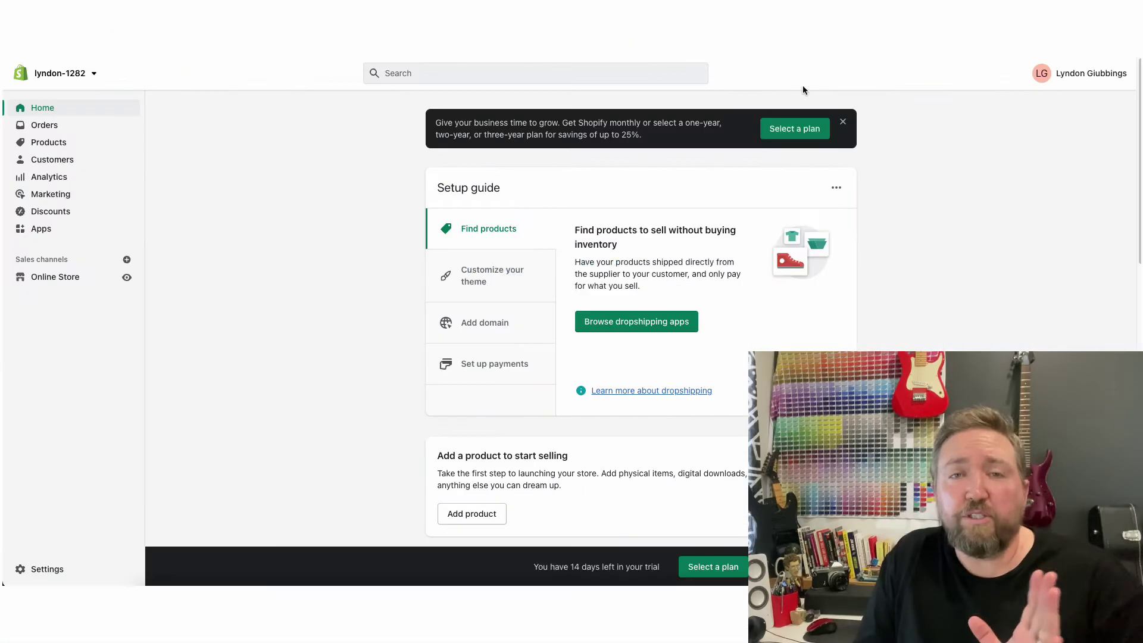
In AOP+ Collections, create the 'Stay at Home Cat Mom' collection from the uploaded cat mom image
click(41, 229)
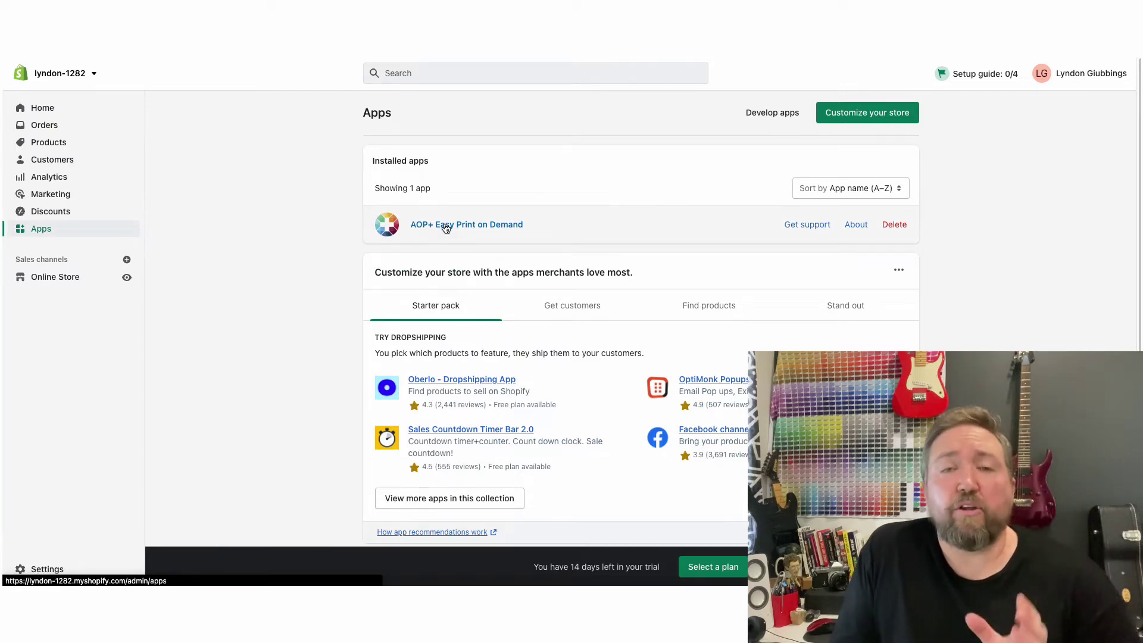
click(446, 226)
click(489, 141)
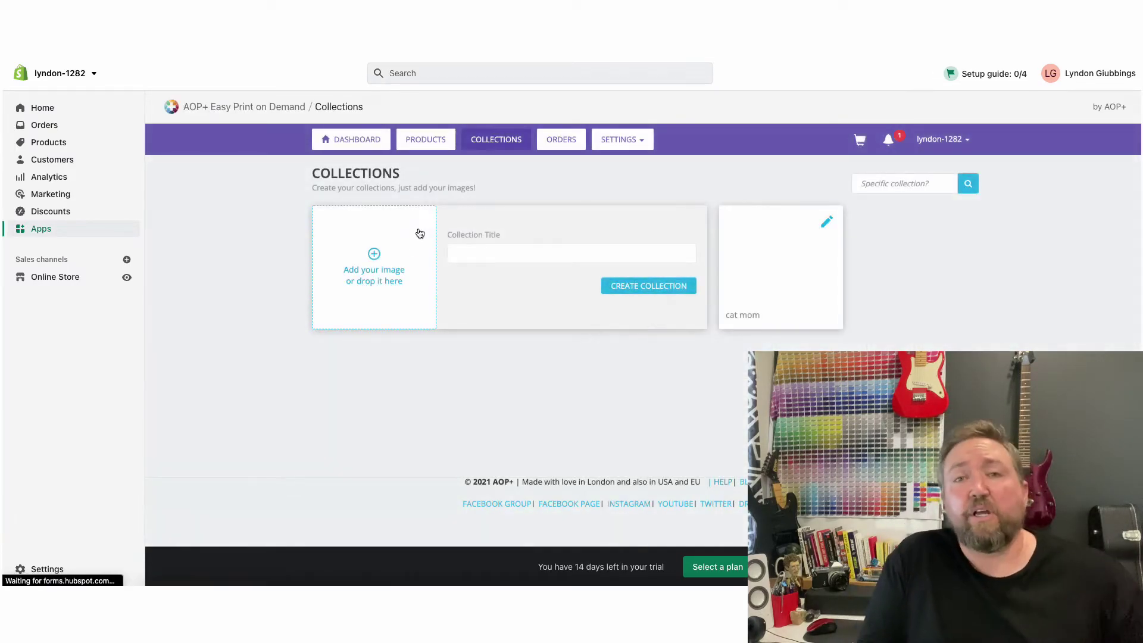
click(375, 257)
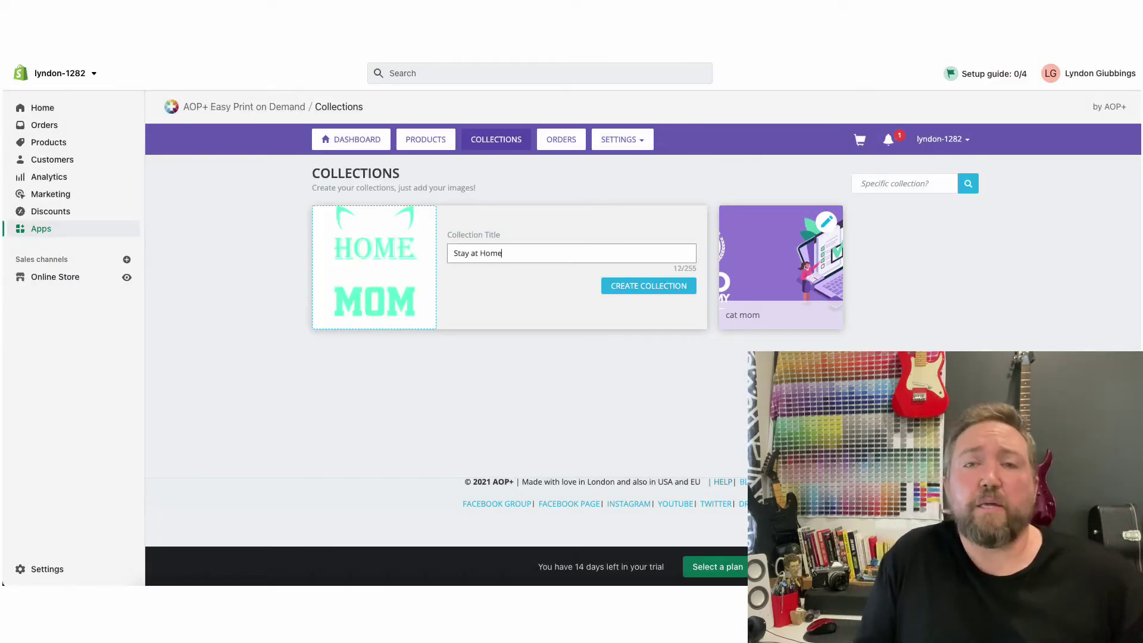
click(648, 286)
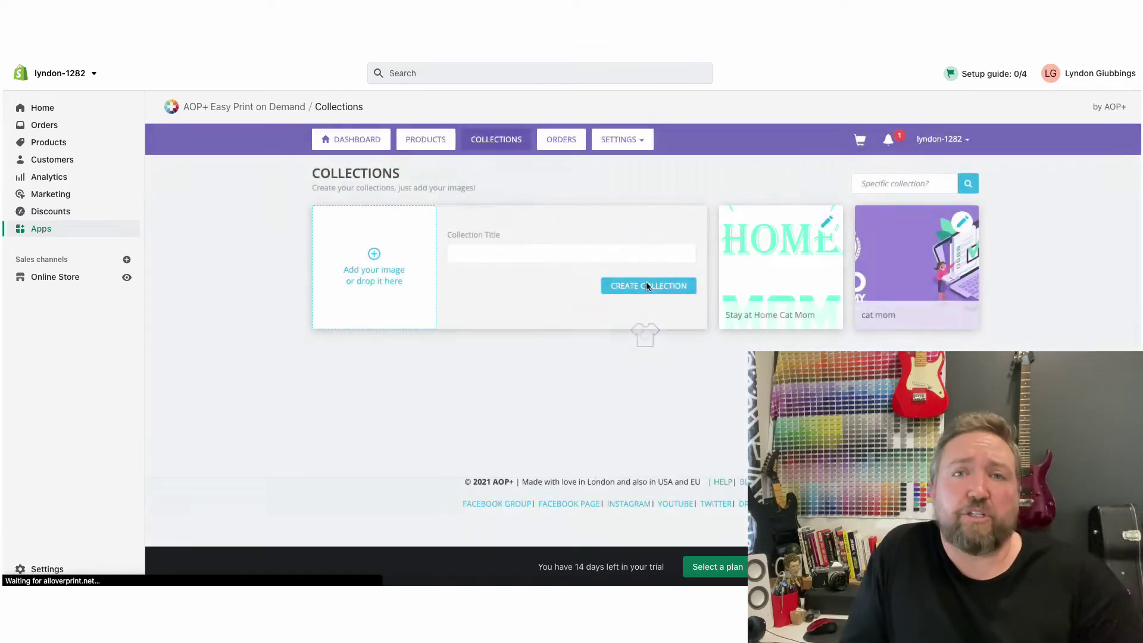
click(768, 286)
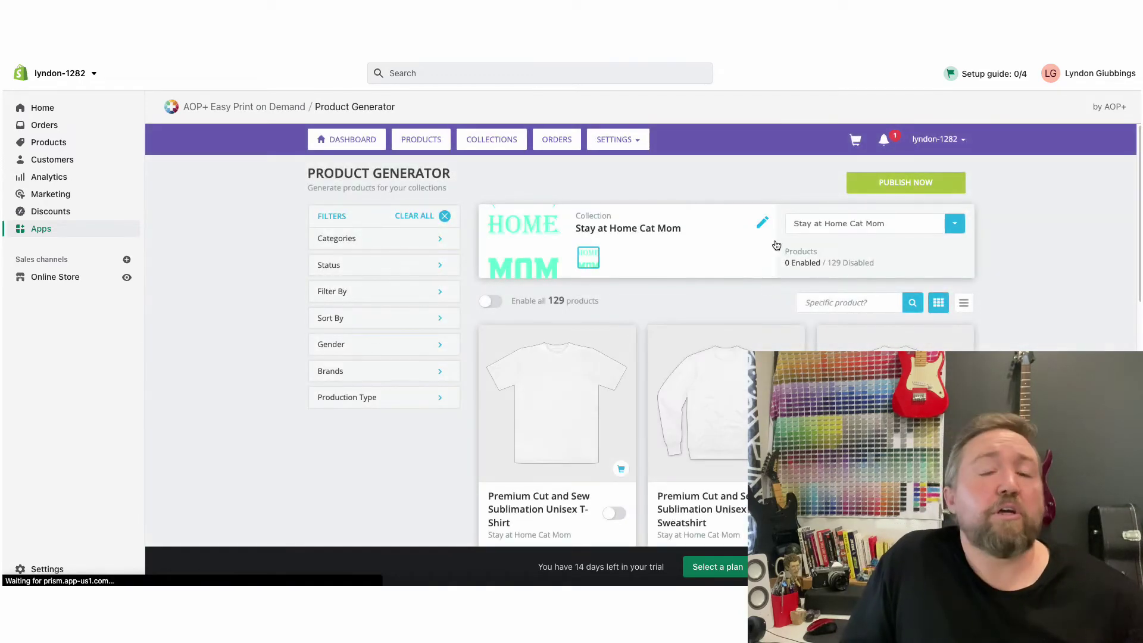
Edit the Classic Adult T-Shirt product and nudge its cat mom design slightly right
scroll(1009, 208, down, 3)
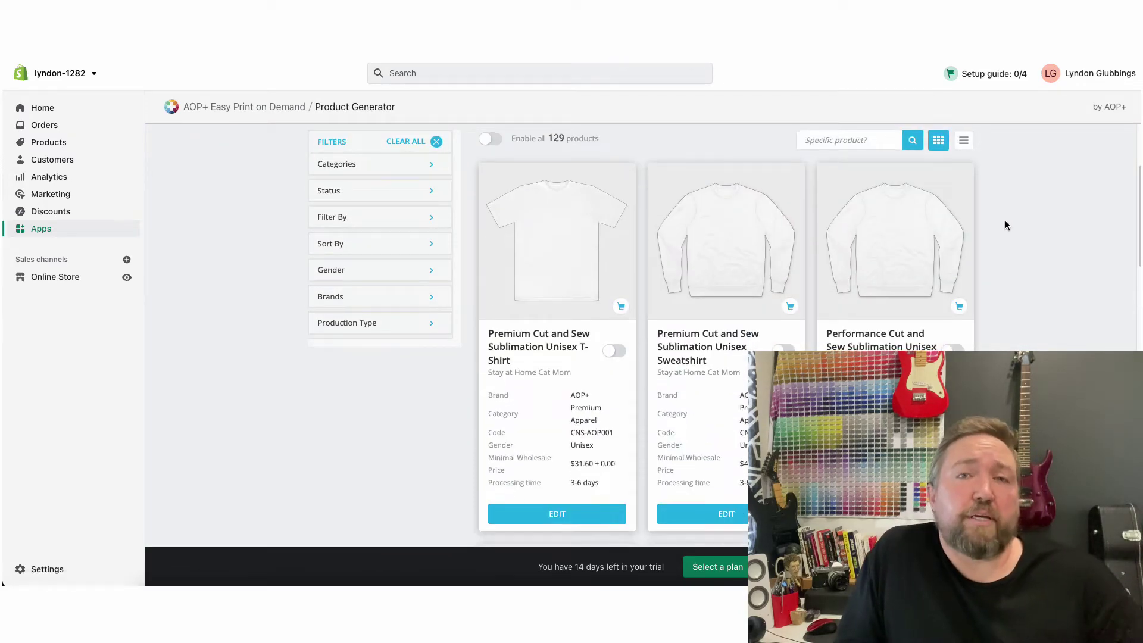
scroll(1005, 220, down, 6)
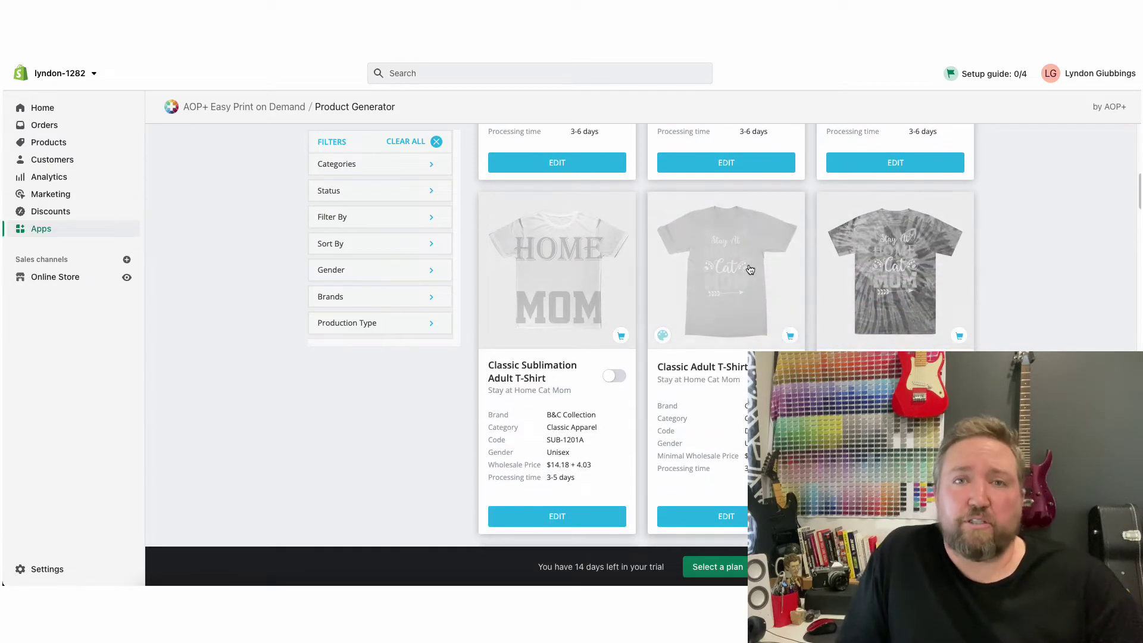
click(718, 523)
scroll(698, 231, down, 2)
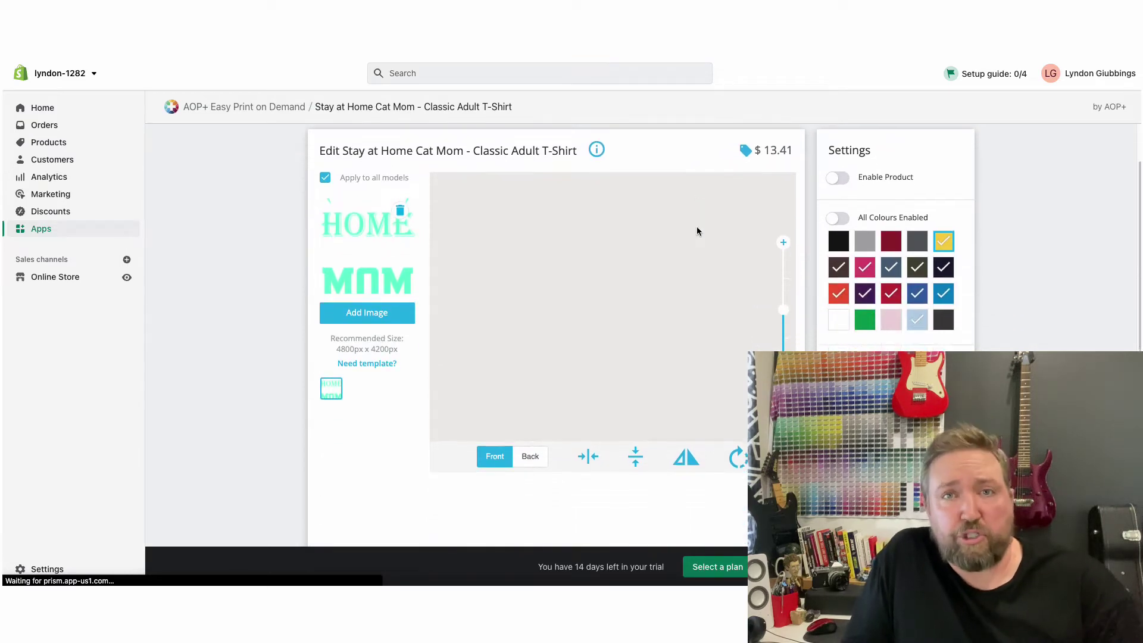
drag(616, 291, 616, 290)
mouse_move(783, 317)
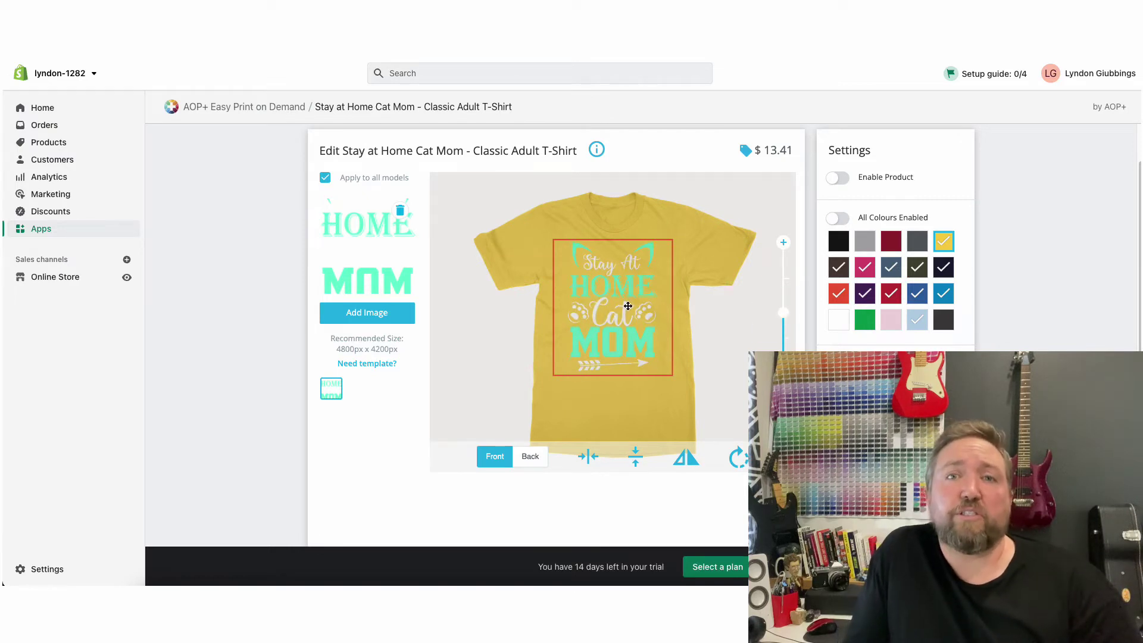
Set the T-shirt markup to 80% for a $24.99 selling price and save the product
scroll(960, 258, down, 6)
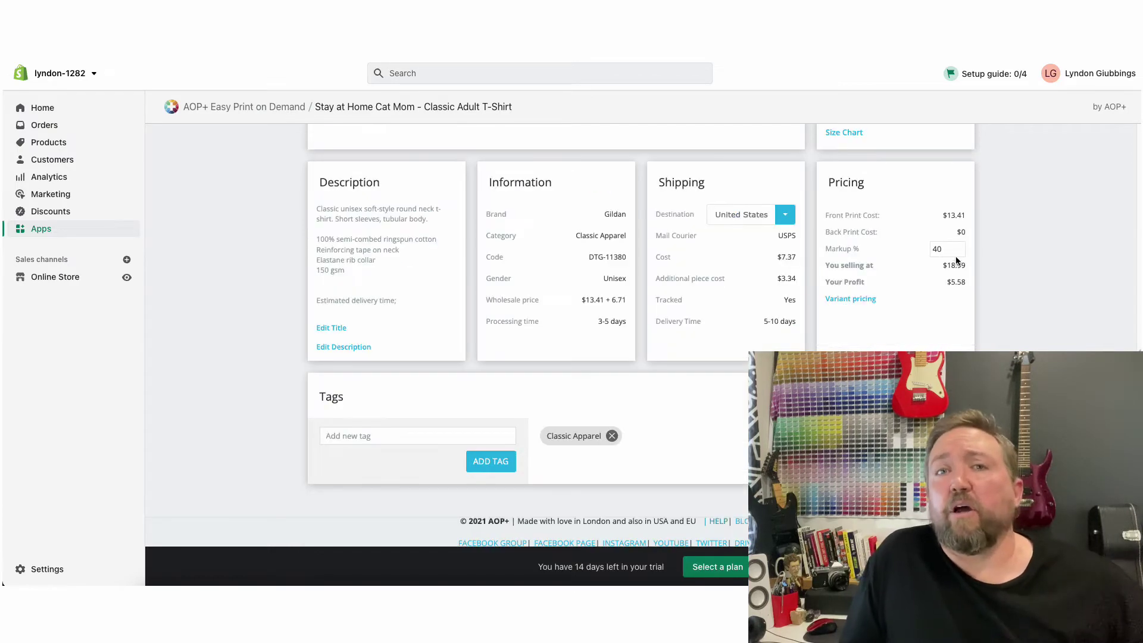
text(60)
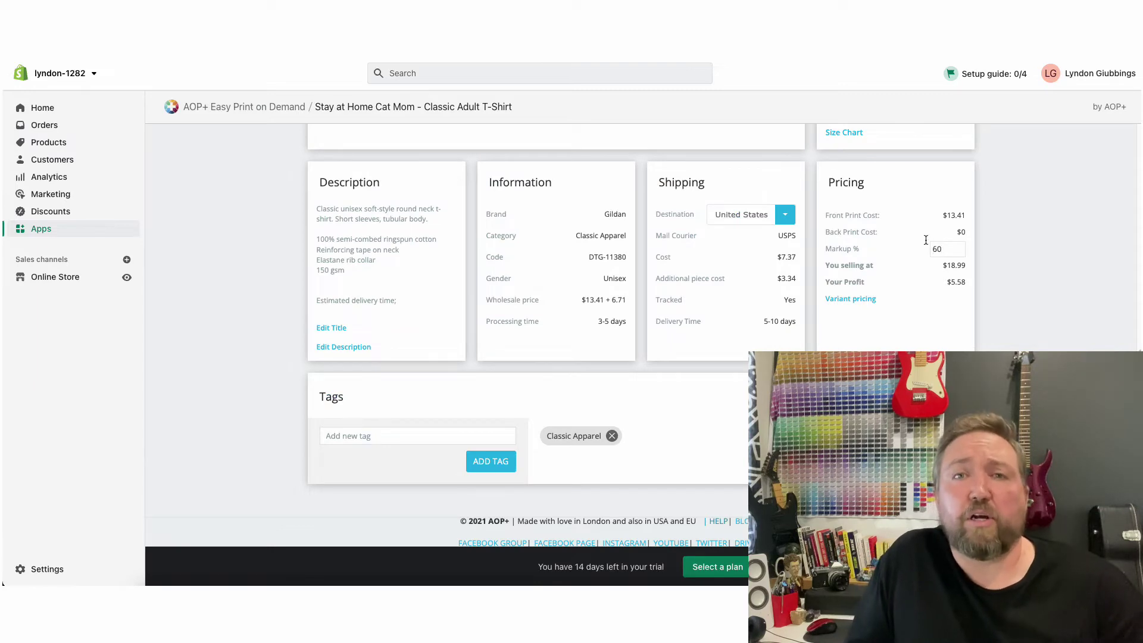
key(BackSpace)
key(BackSpace)
text(80)
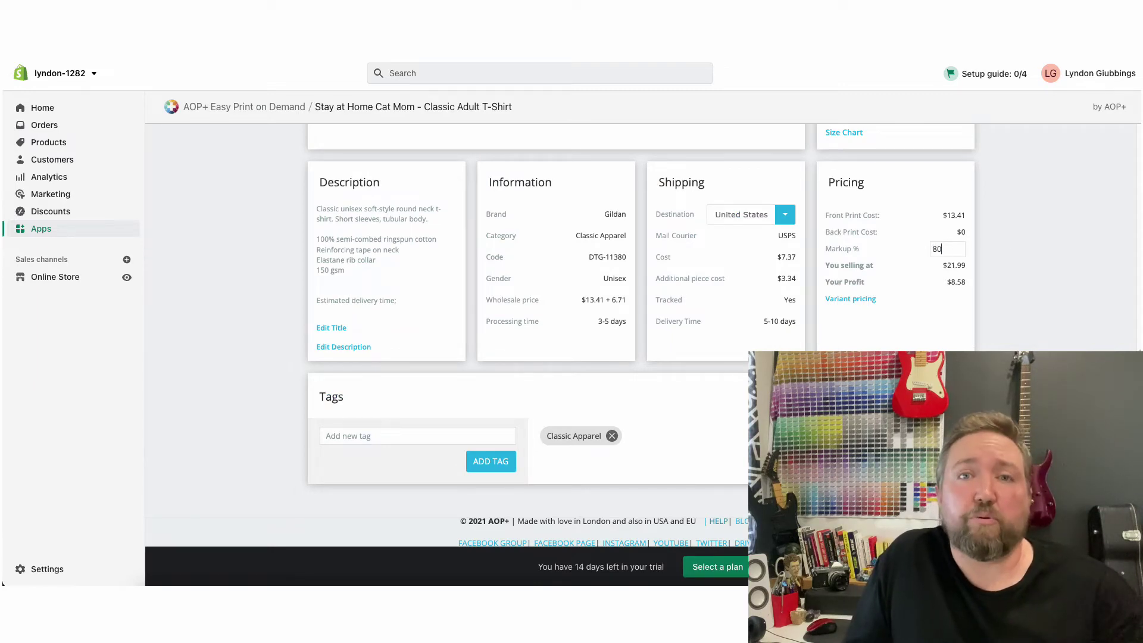
scroll(986, 281, up, 6)
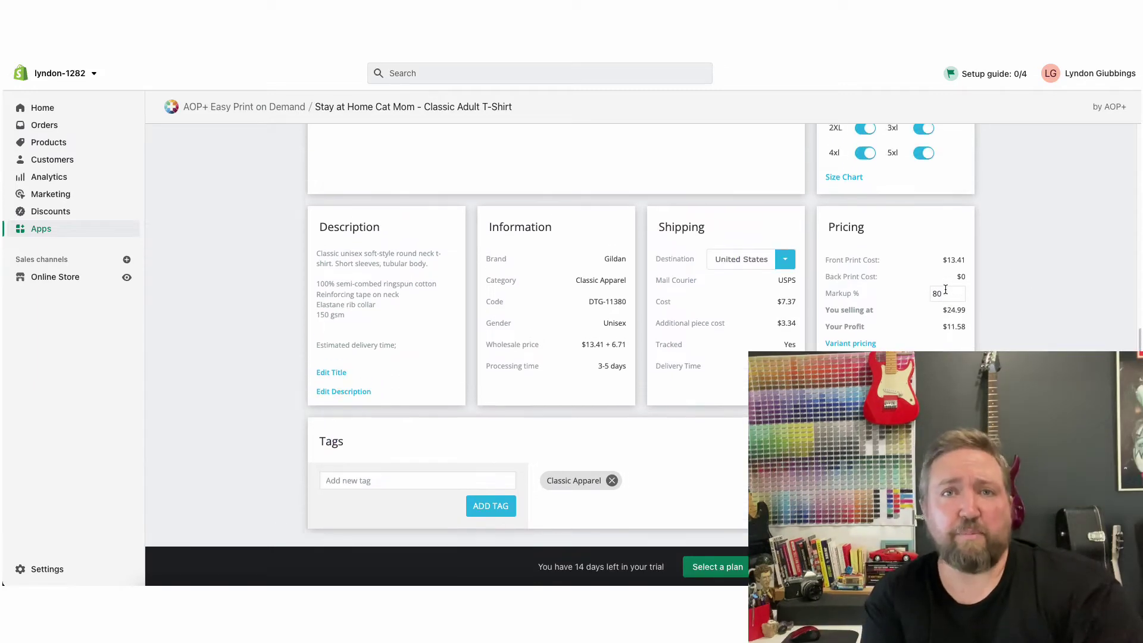
click(894, 181)
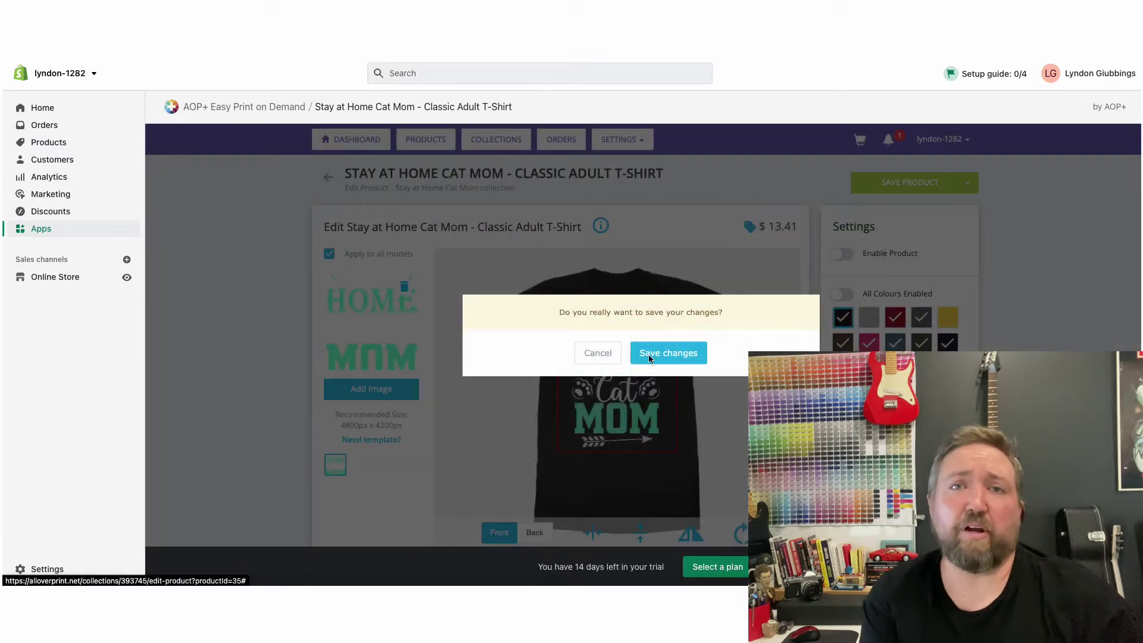
Confirm the saved changes and enable the Classic Adult T-Shirt, leaving 1 product enabled
click(649, 357)
scroll(684, 244, down, 9)
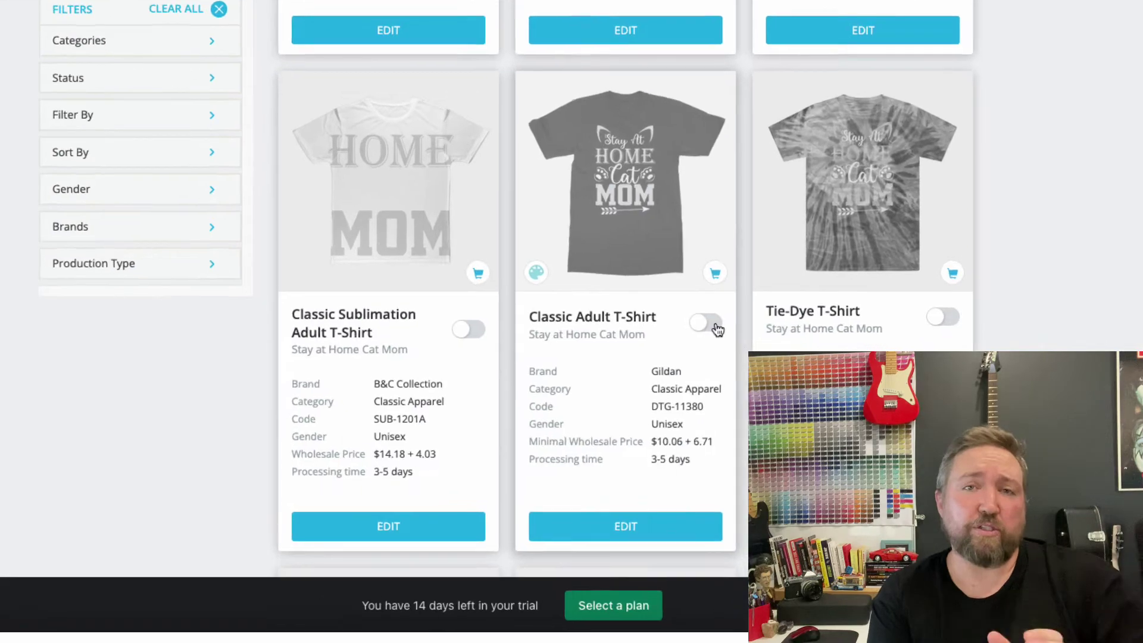
click(783, 368)
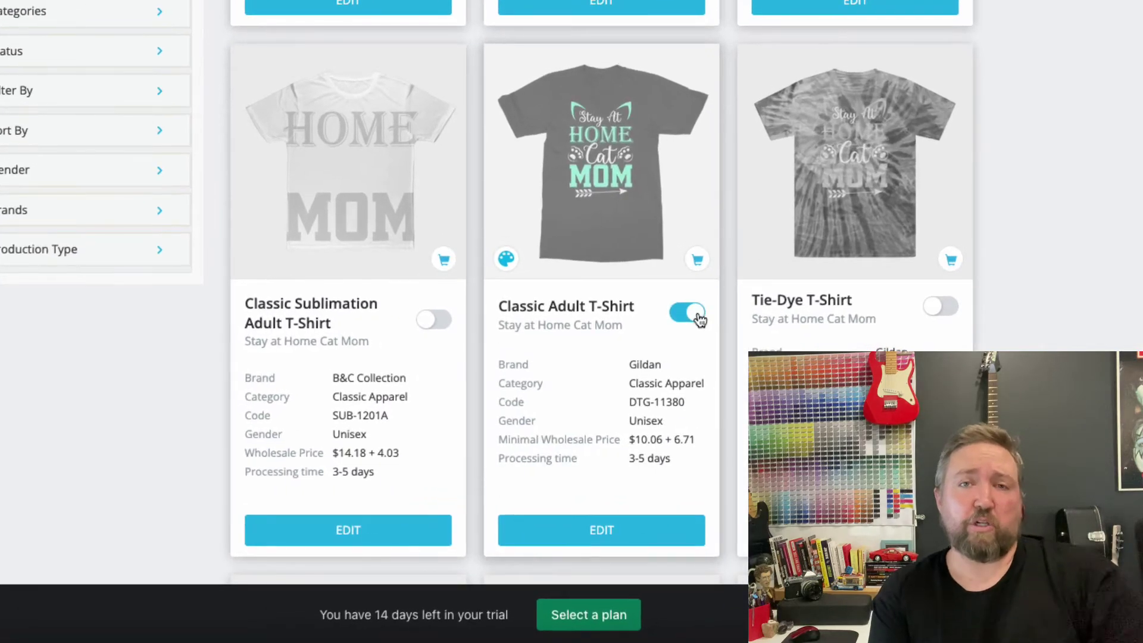
scroll(722, 314, down, 15)
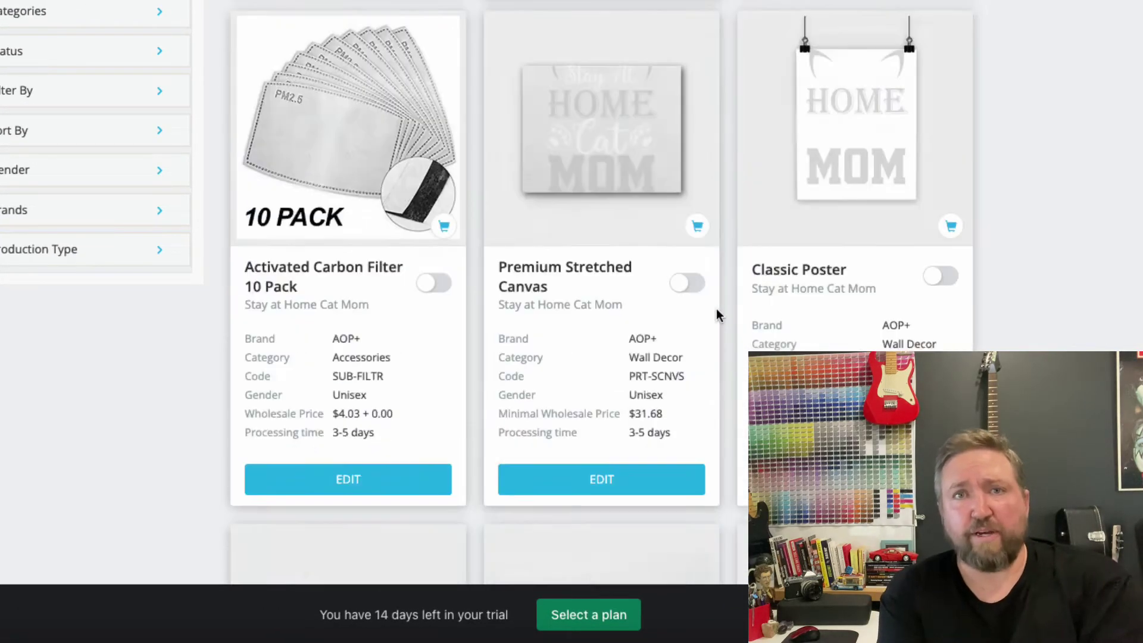
scroll(1072, 310, up, 20)
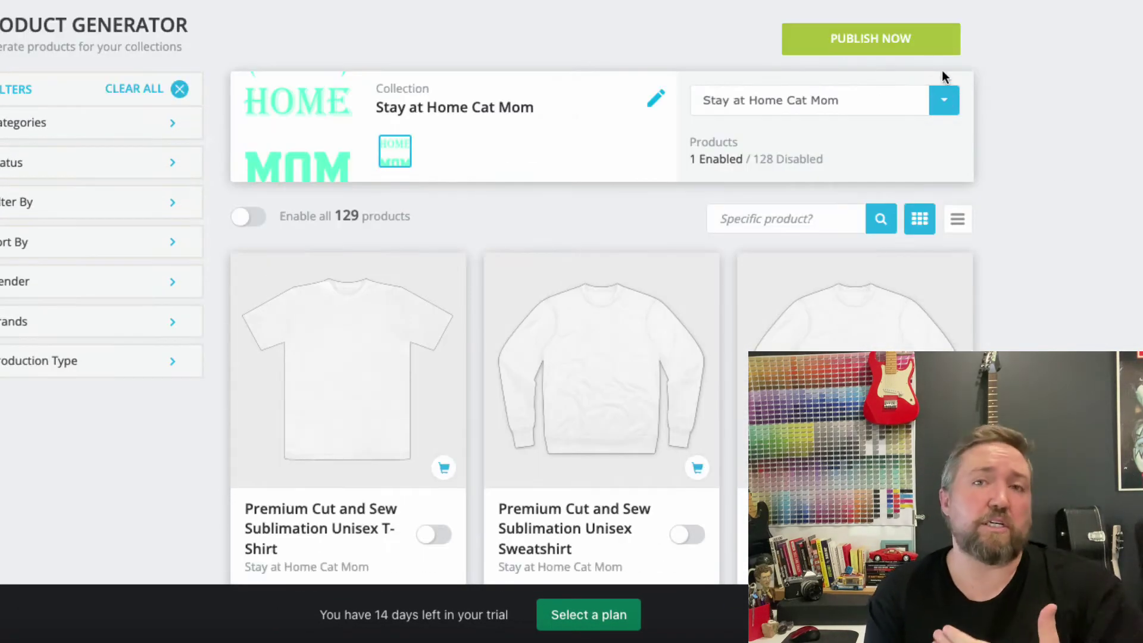
Publish the collection's enabled product to the store, then switch to the Placeit site
click(835, 41)
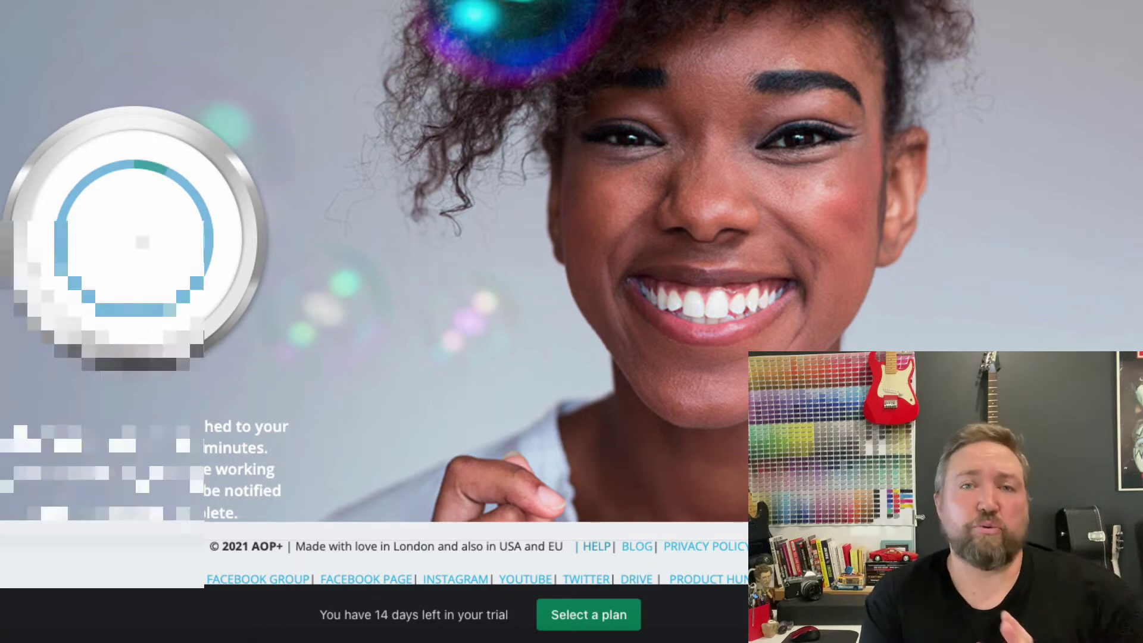
click(119, 480)
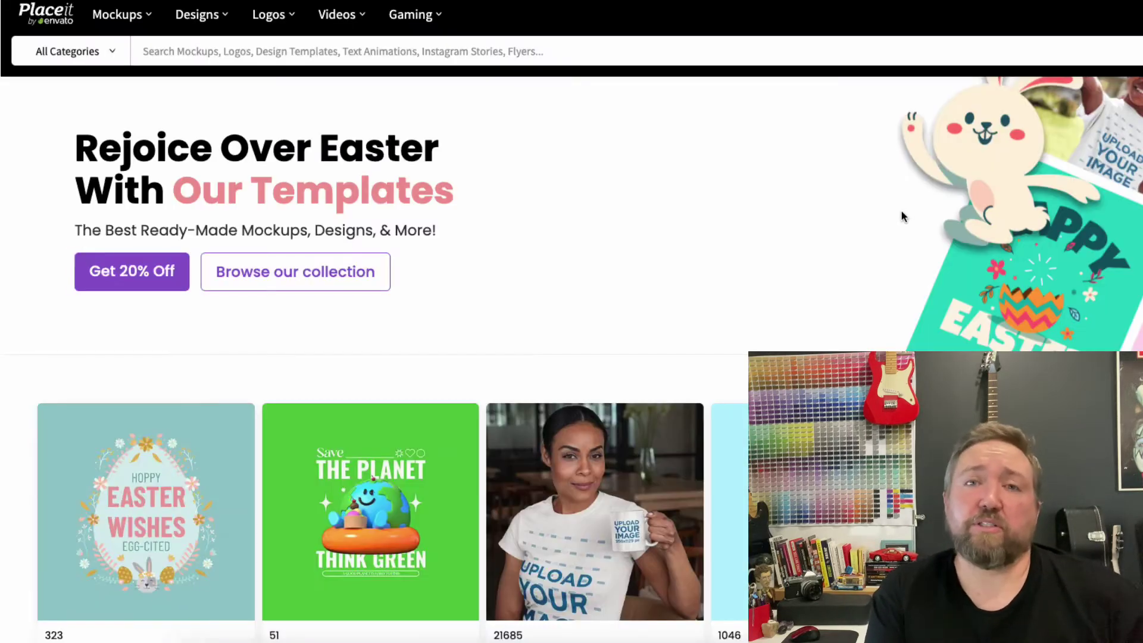
Go to Placeit's Print on Demand category and scroll through its mockup templates
scroll(557, 209, down, 3)
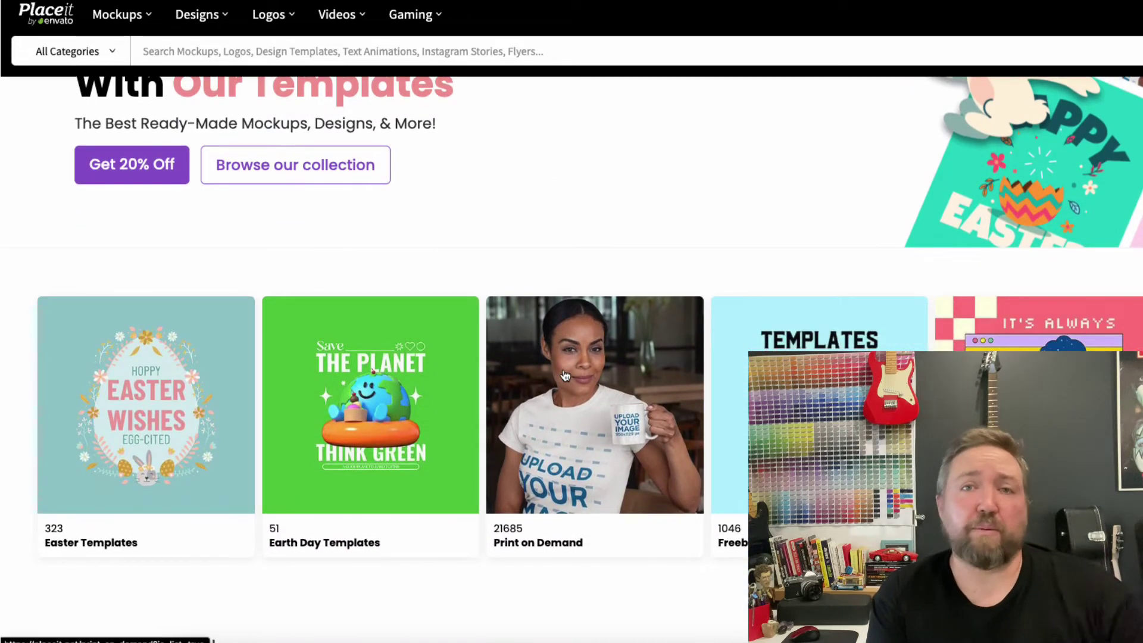
scroll(565, 375, down, 6)
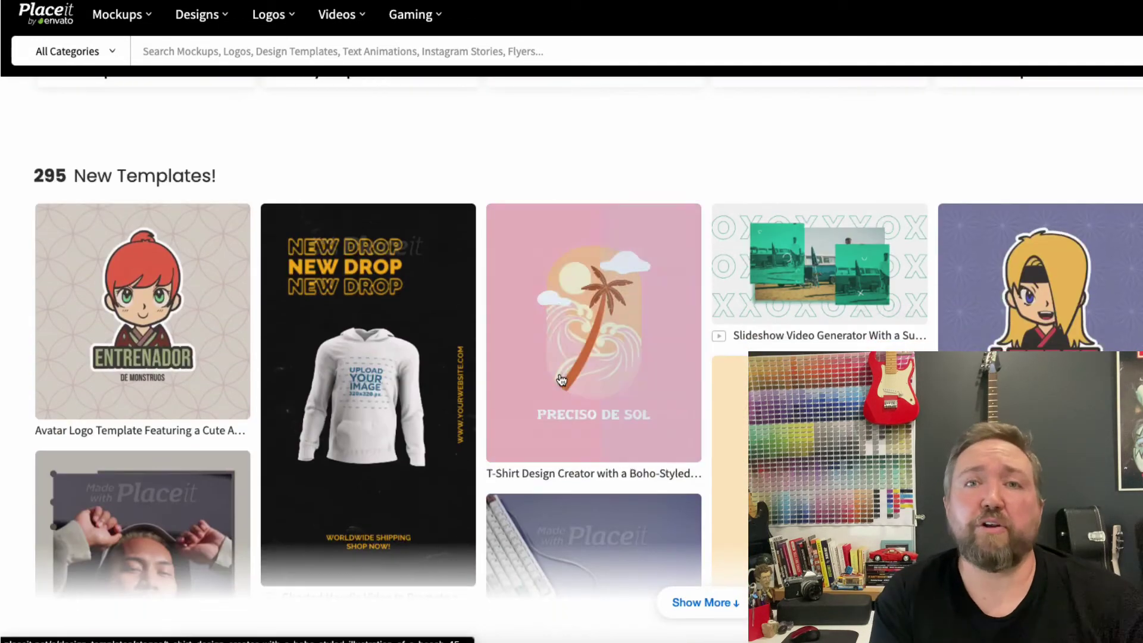
scroll(561, 380, up, 3)
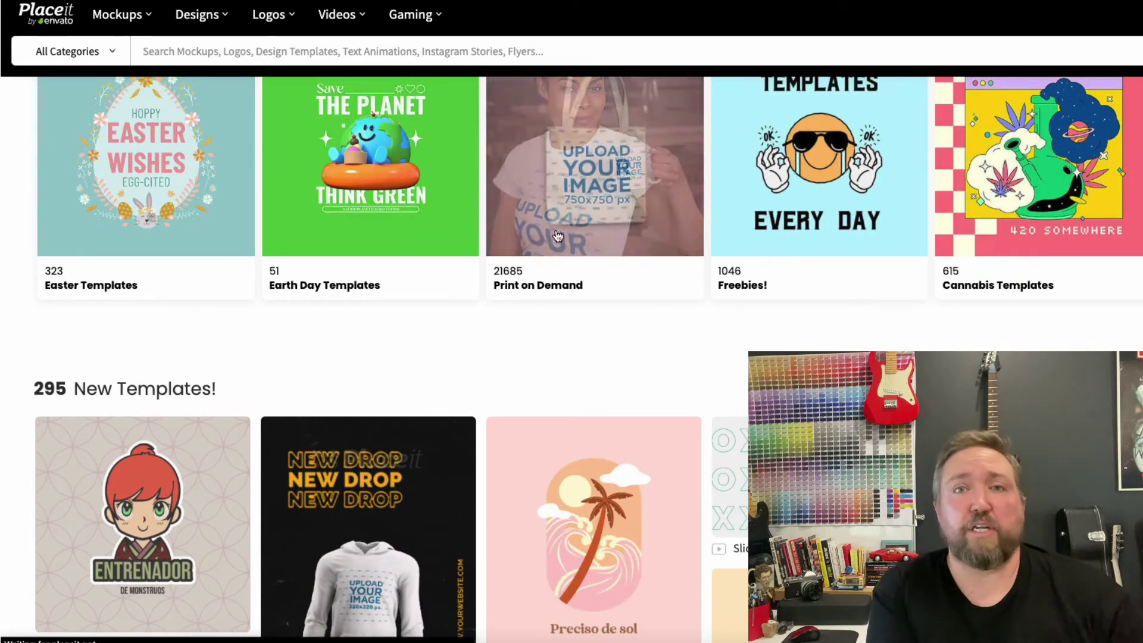
click(558, 236)
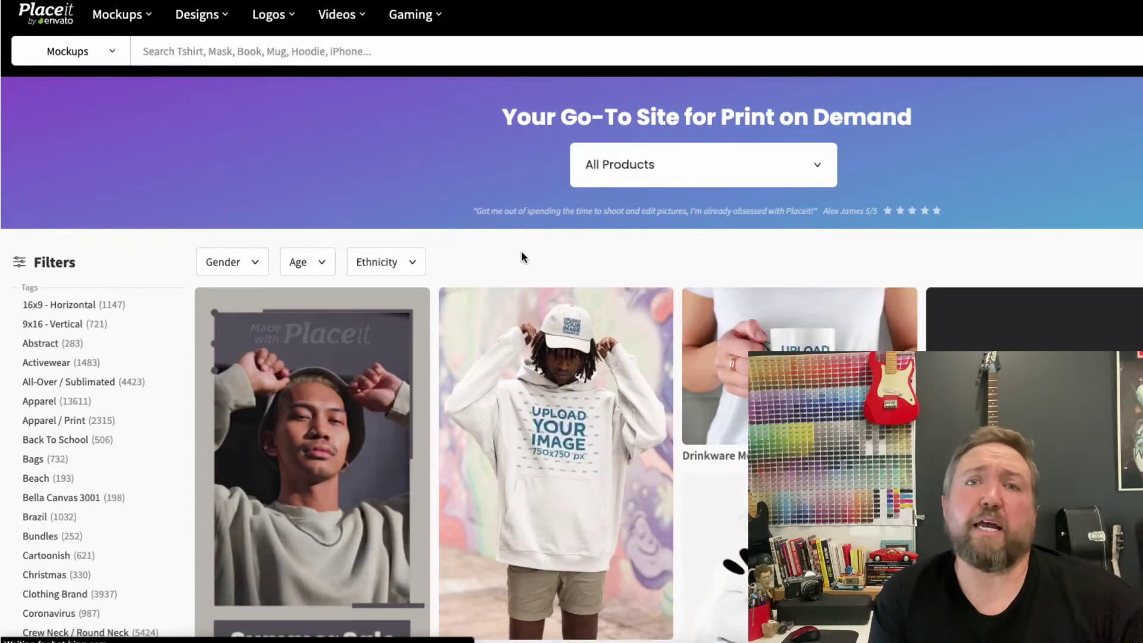
scroll(521, 255, down, 3)
scroll(523, 258, down, 1)
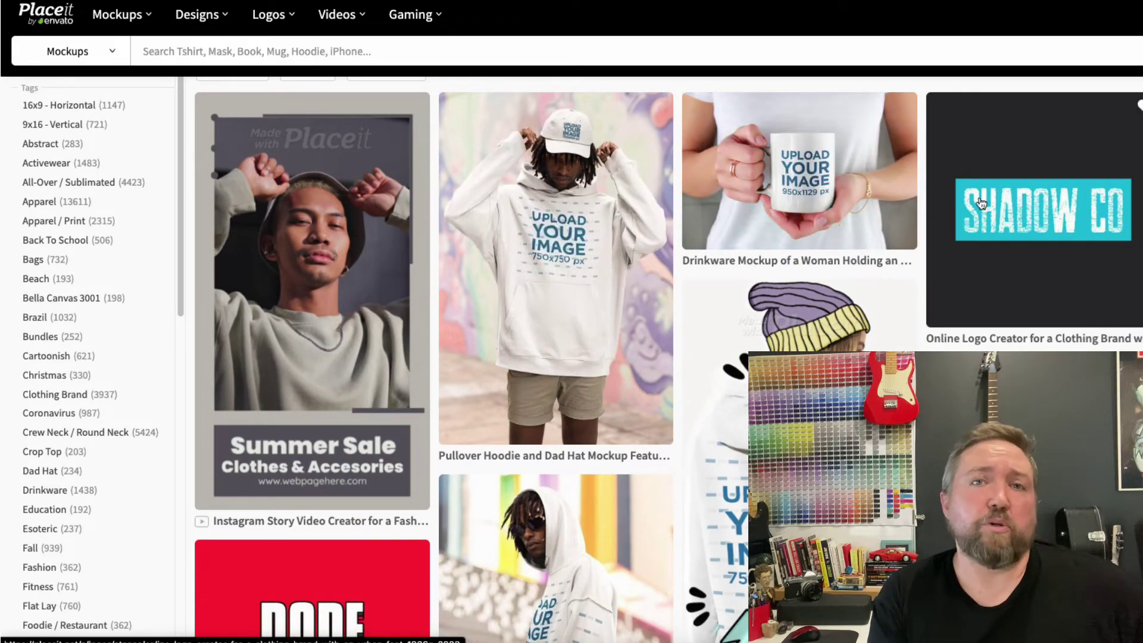
scroll(1057, 253, down, 4)
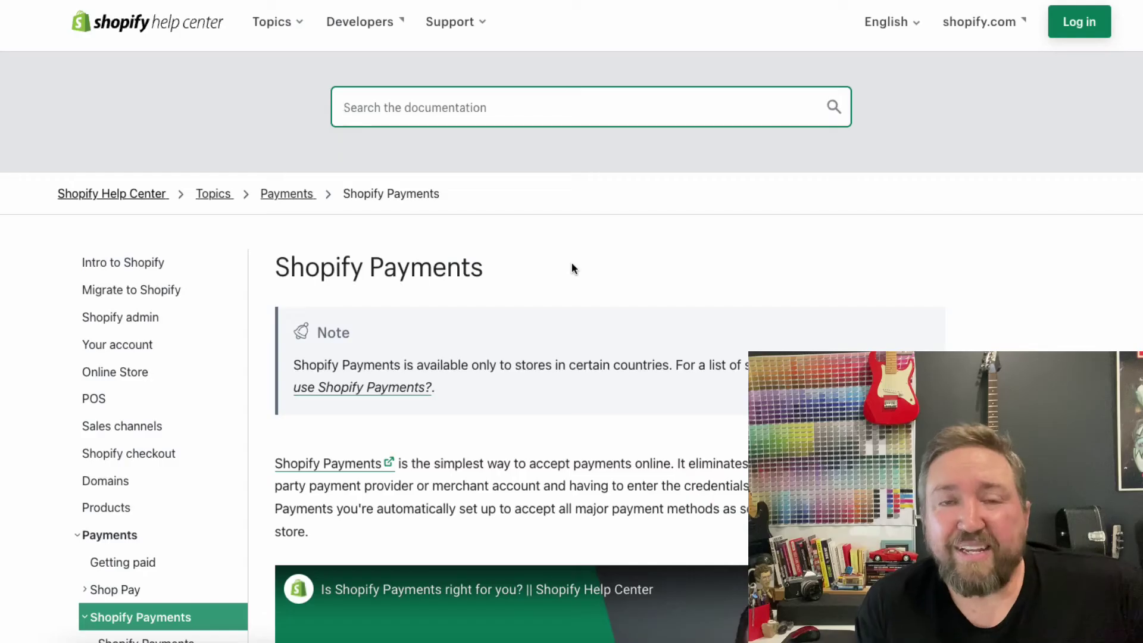
scroll(502, 262, down, 2)
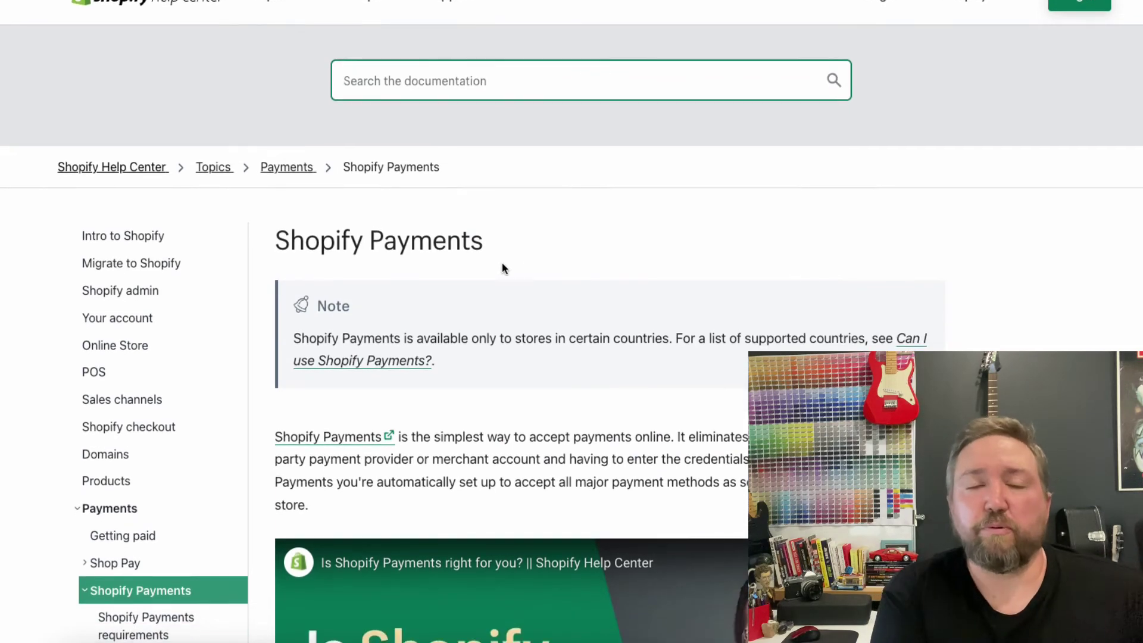
scroll(501, 268, down, 5)
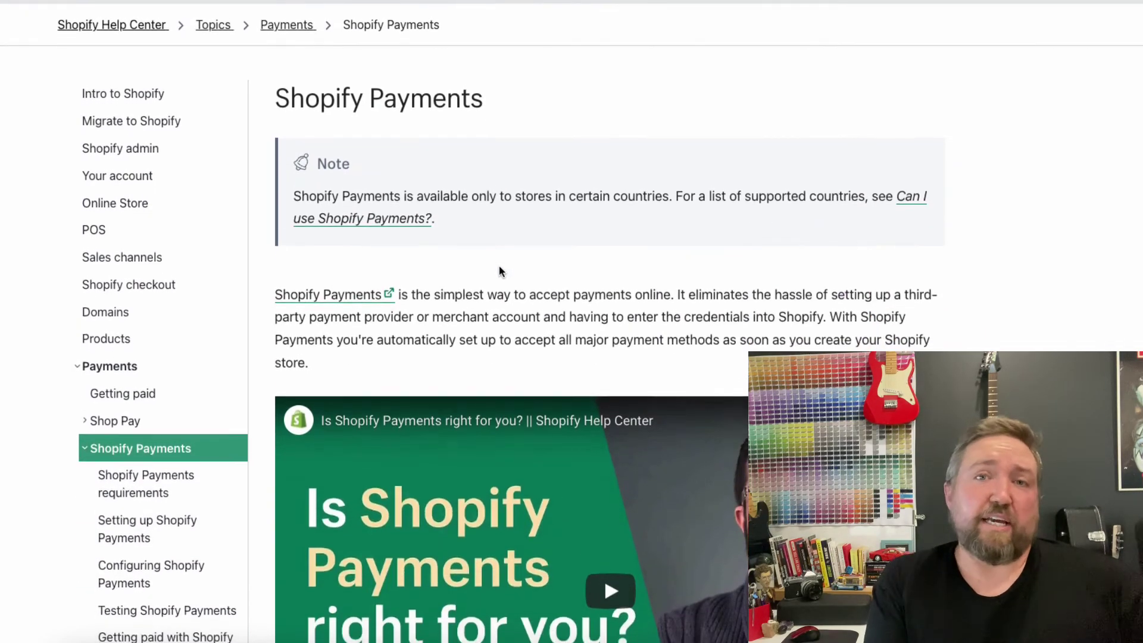
scroll(498, 269, down, 7)
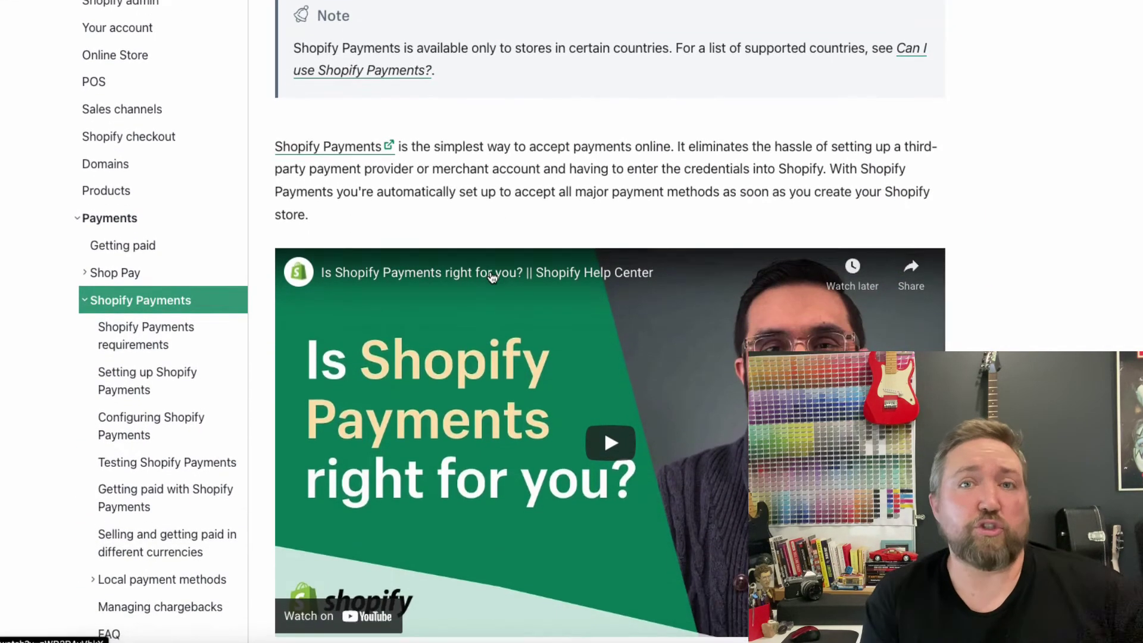
scroll(490, 286, down, 2)
scroll(469, 349, down, 4)
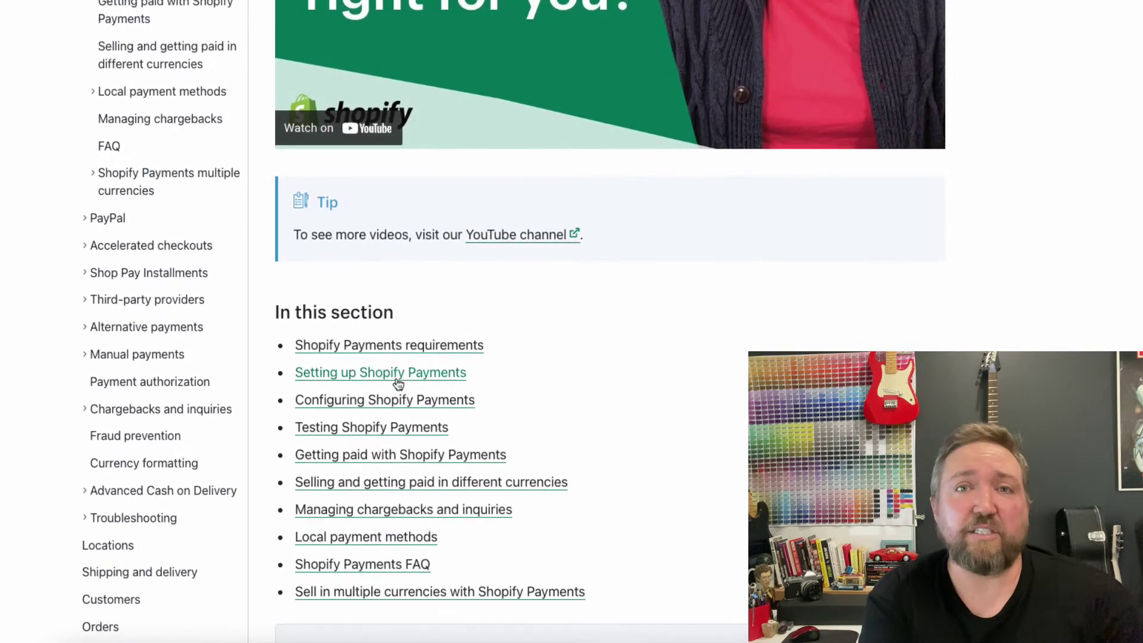
scroll(196, 459, up, 8)
scroll(148, 334, up, 3)
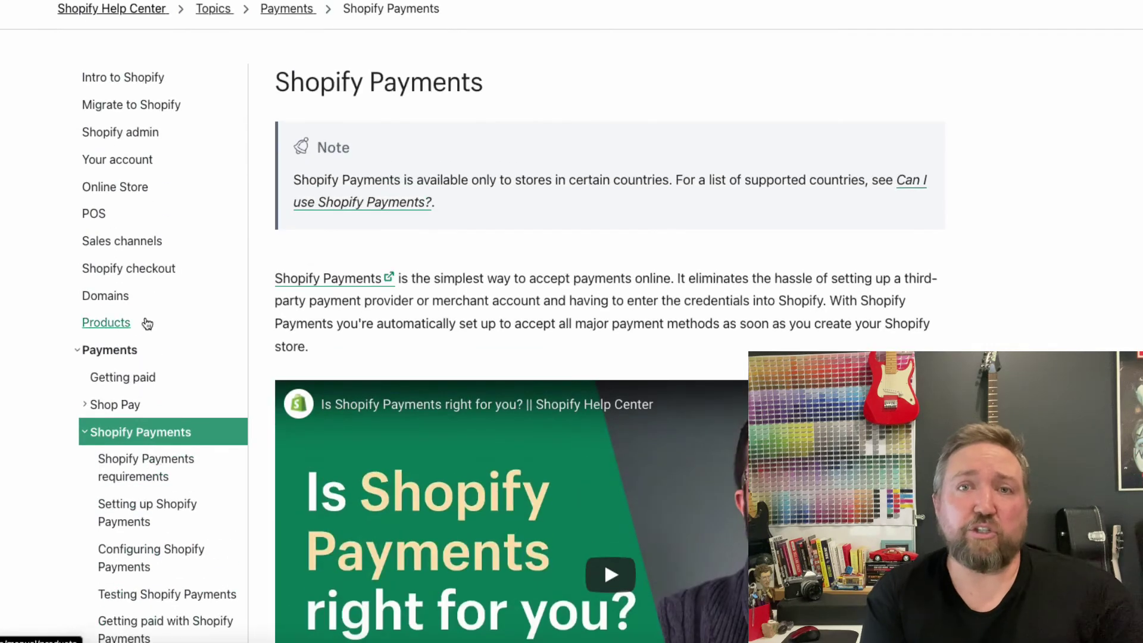
Open the Help Center's Domains article and read its sections on adding and transferring domains
click(106, 297)
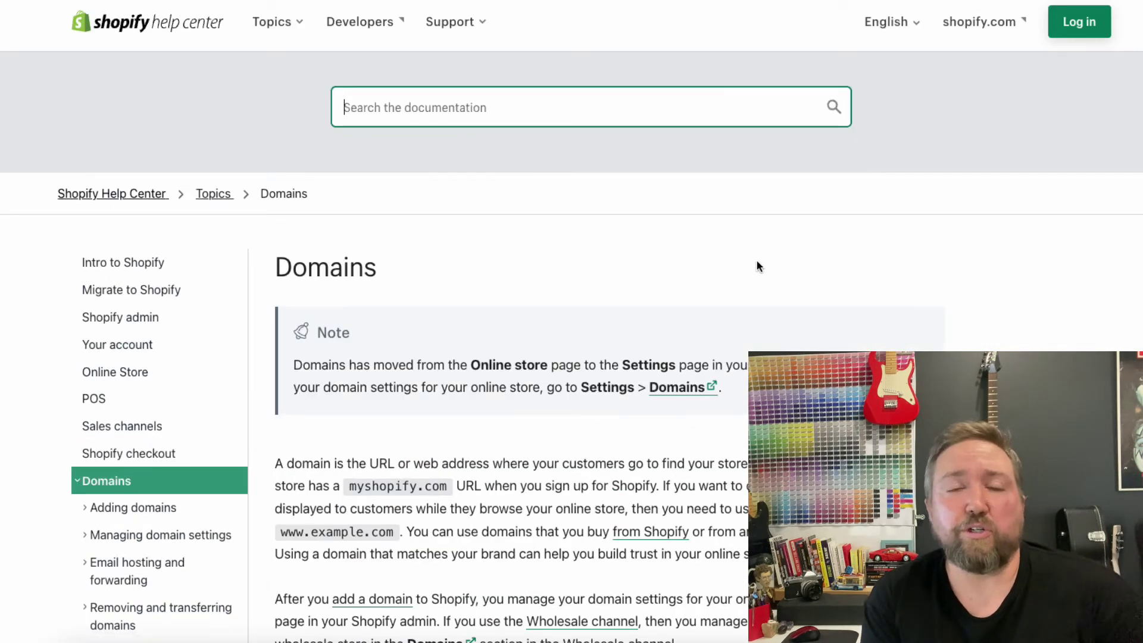
scroll(1046, 288, down, 3)
scroll(496, 337, down, 6)
scroll(492, 354, down, 1)
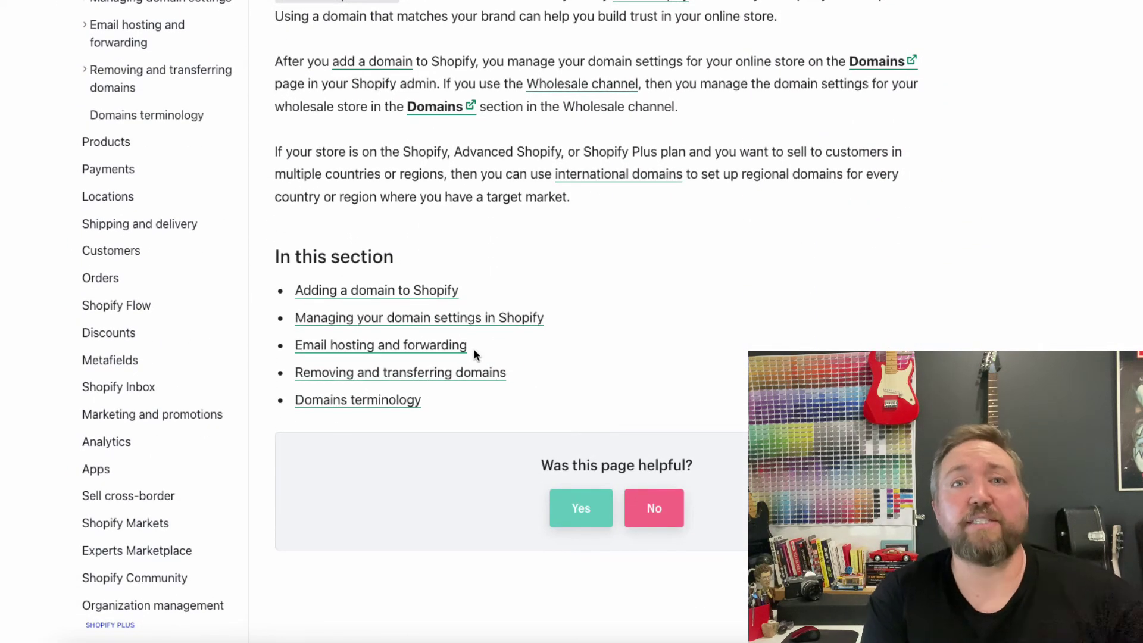
scroll(474, 353, up, 3)
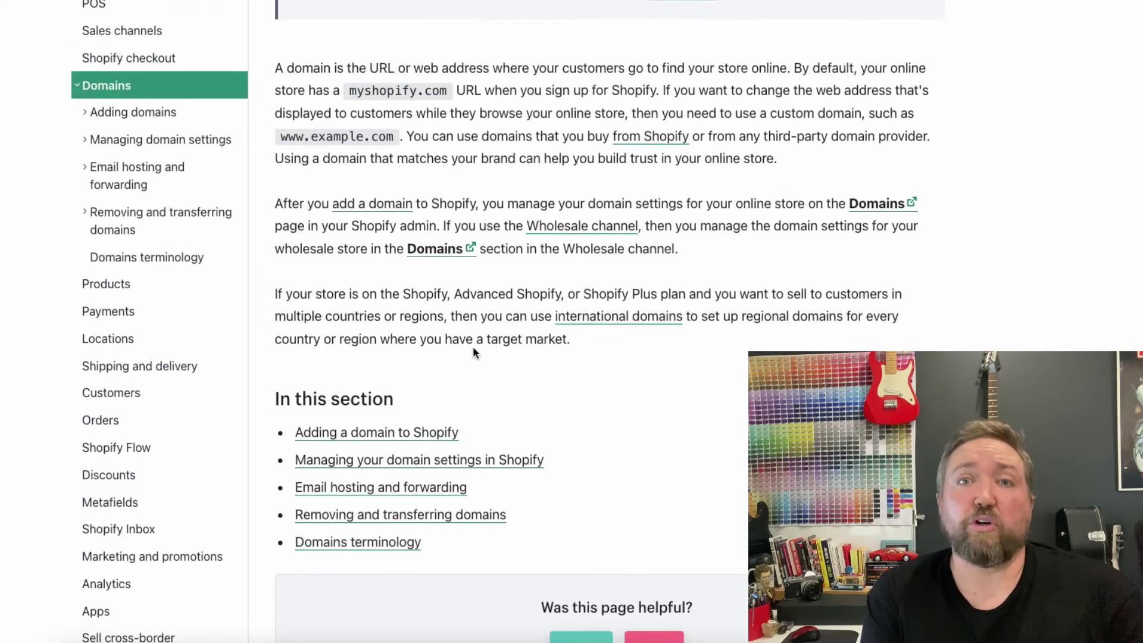